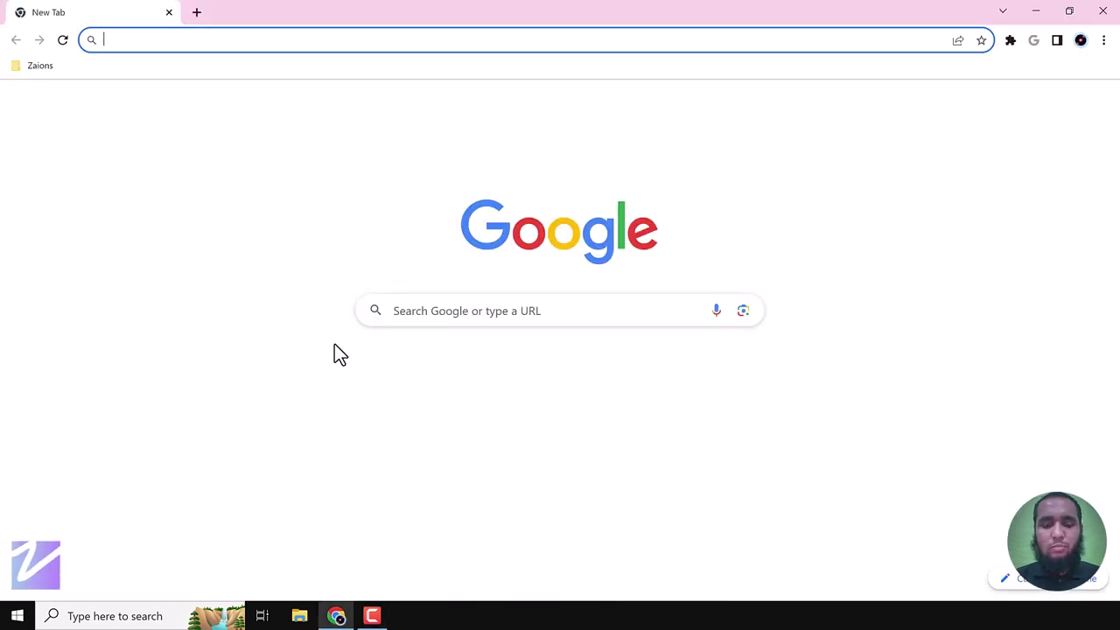
# Search Google for postman, open the official Postman website and go to its app download page.
pyautogui.write('postman')
pyautogui.press('Return')
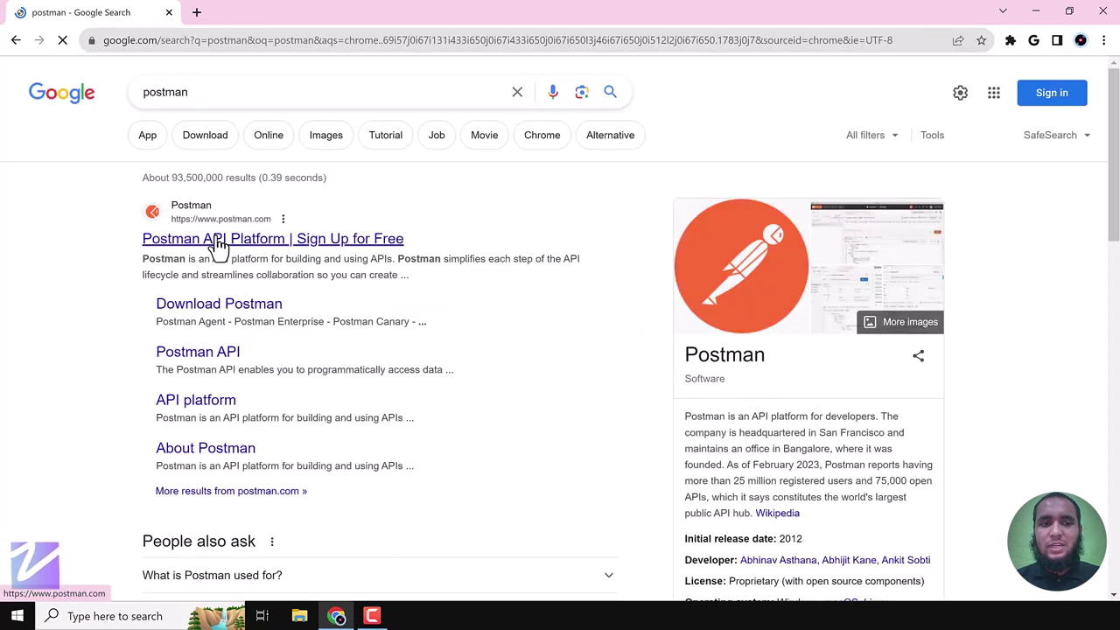
pyautogui.click(248, 242)
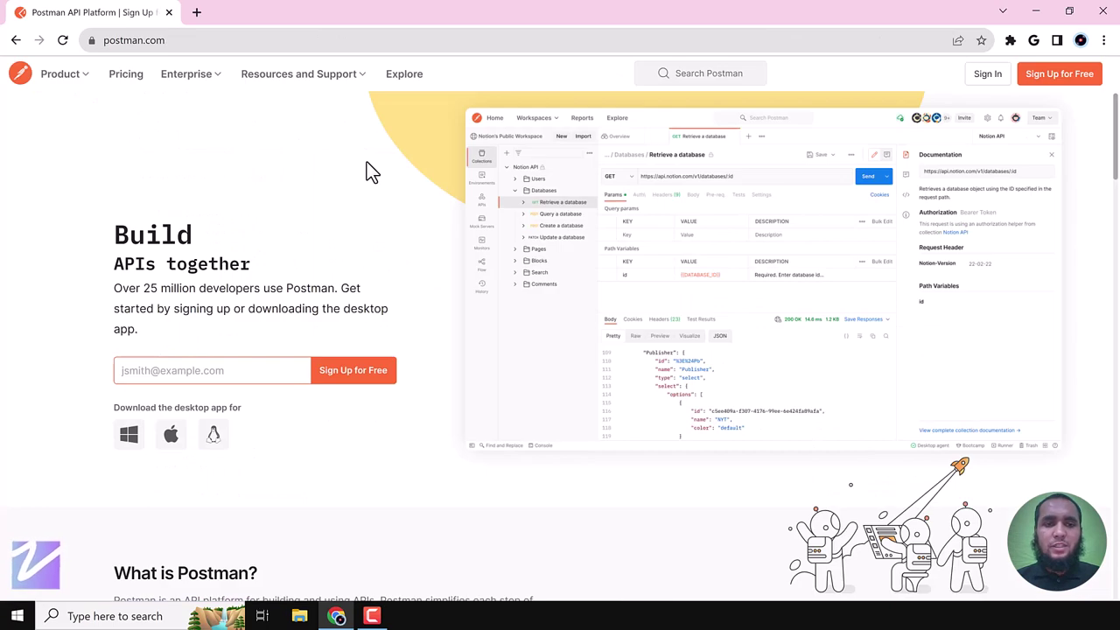
pyautogui.scroll(-20, 366, 162)
pyautogui.scroll(-1, 367, 162)
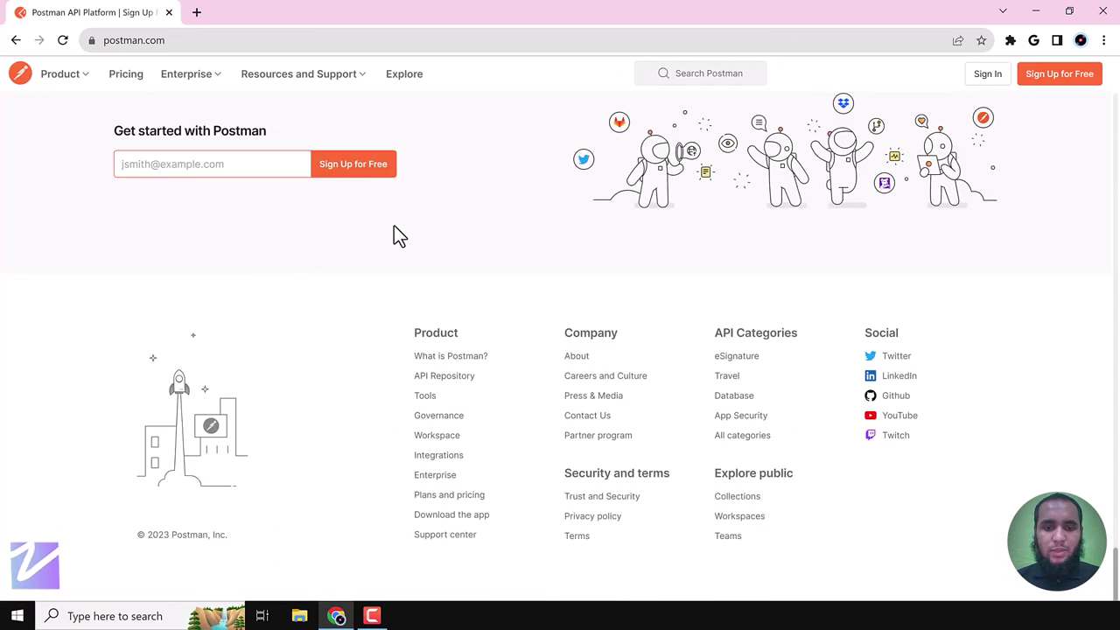
pyautogui.click(445, 515)
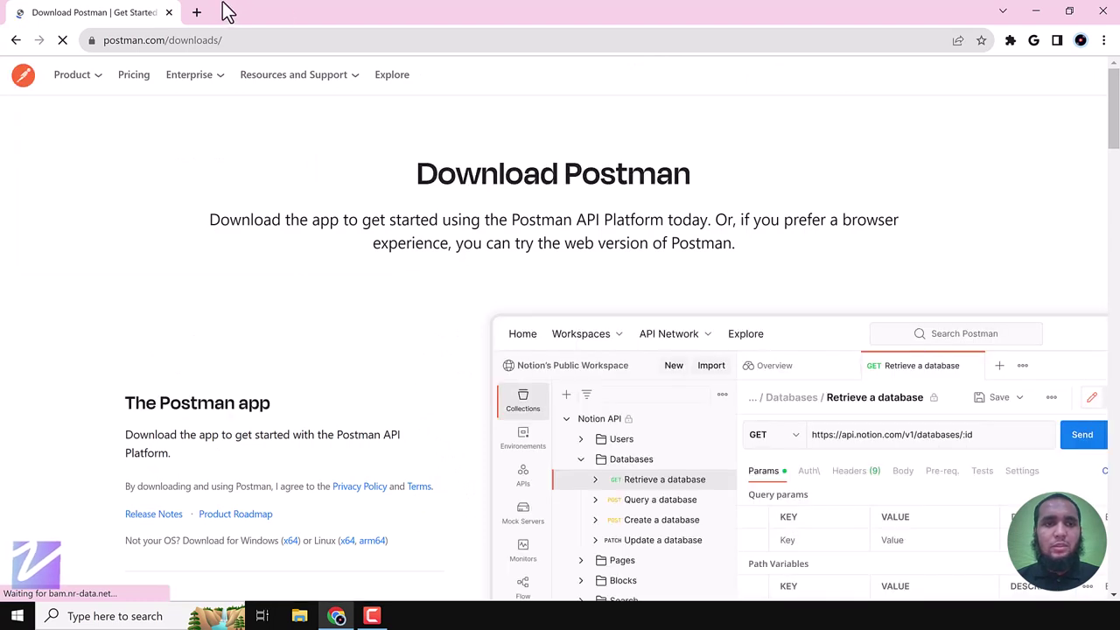
# Search for postman in a second browser tab, open its Download Postman result, and return to the first tab.
pyautogui.click(199, 14)
pyautogui.write('post')
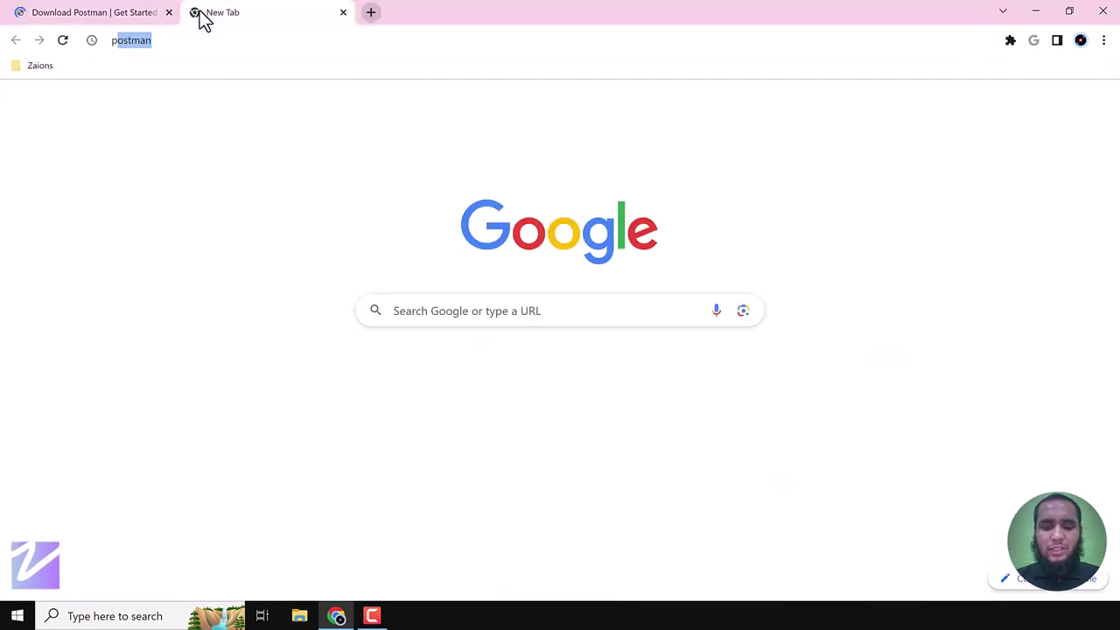
pyautogui.press('Return')
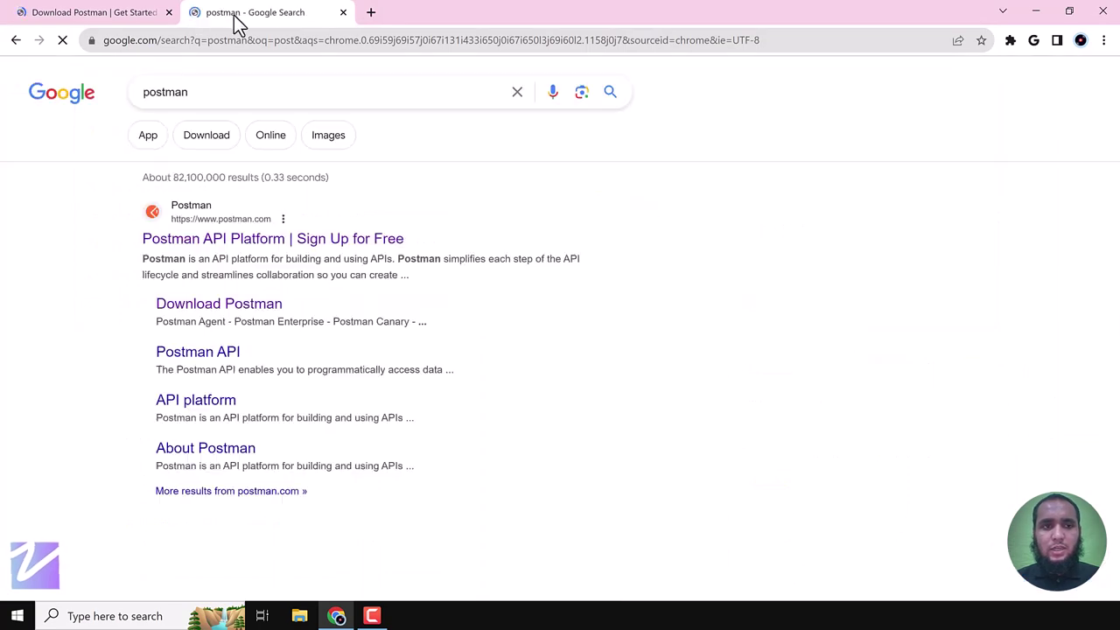
pyautogui.click(223, 306)
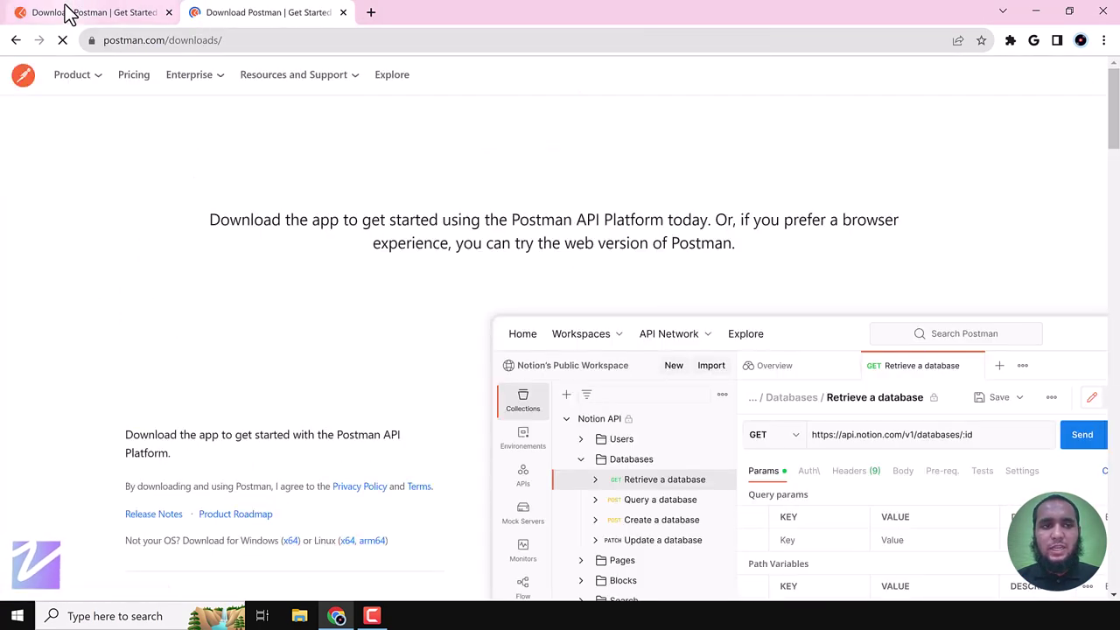
pyautogui.click(67, 11)
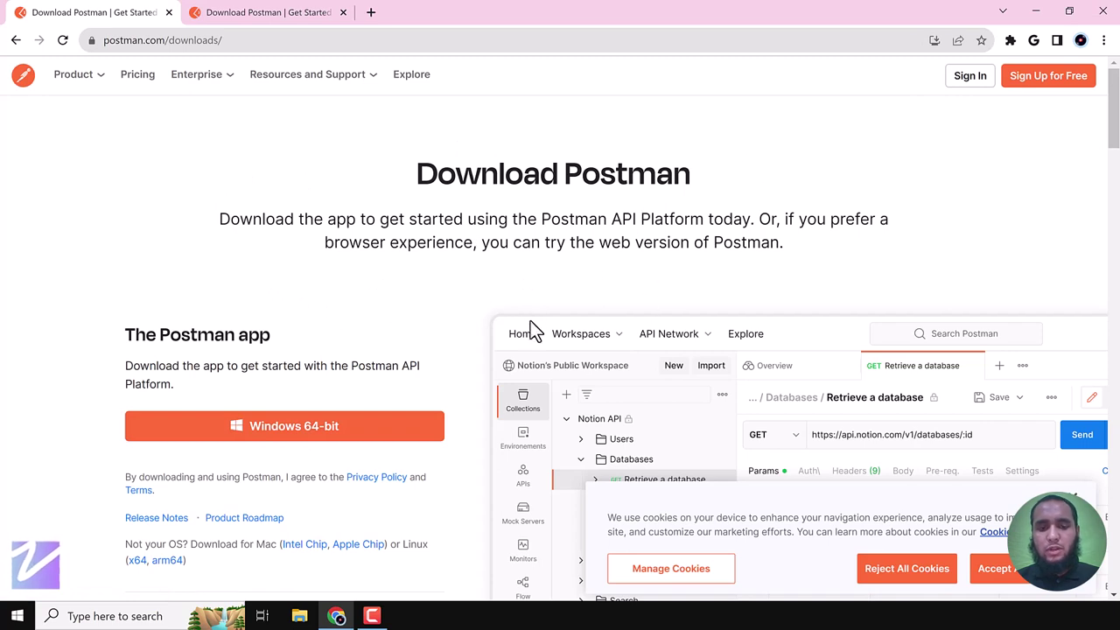
# Download the Windows 64-bit Postman app and run Postman-win64-Setup.exe from the postman folder in Downloads.
pyautogui.click(419, 434)
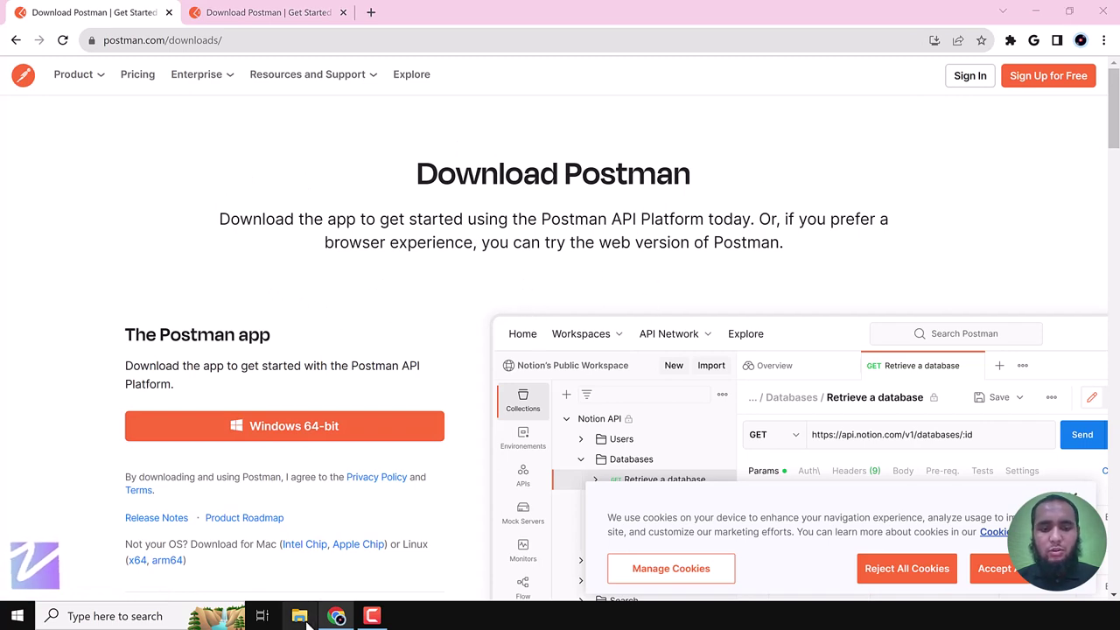
pyautogui.click(73, 118)
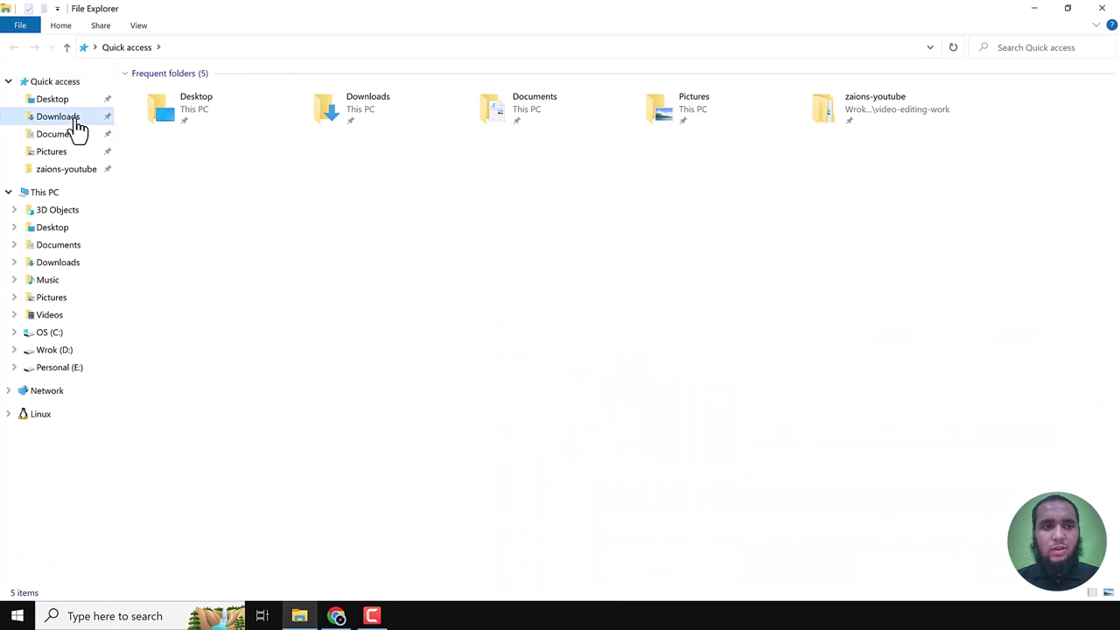
pyautogui.doubleClick(181, 145)
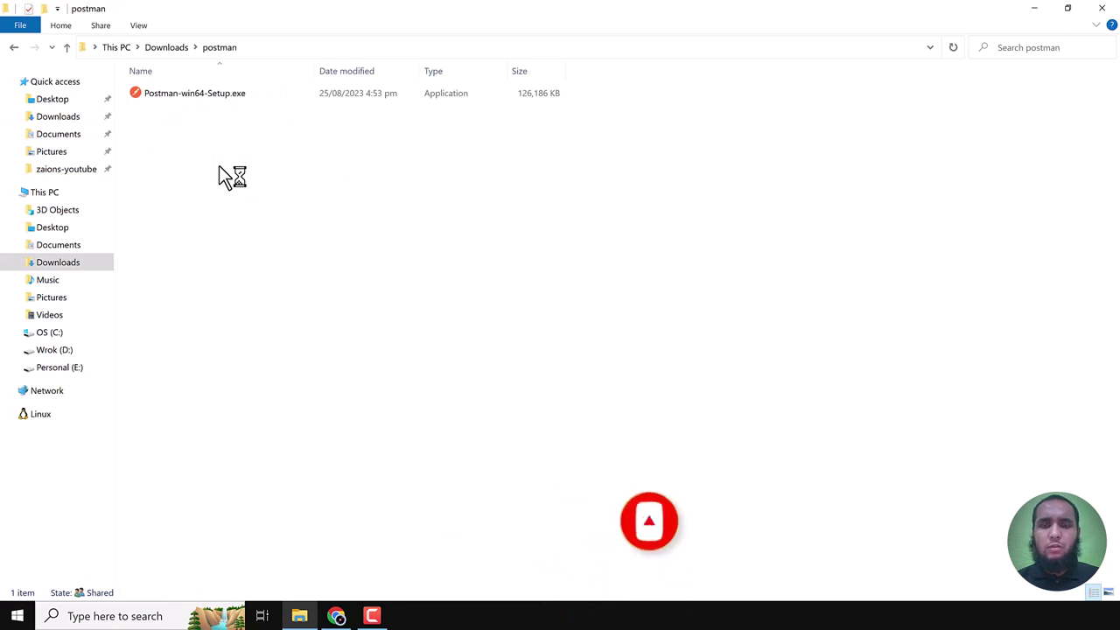
pyautogui.doubleClick(181, 99)
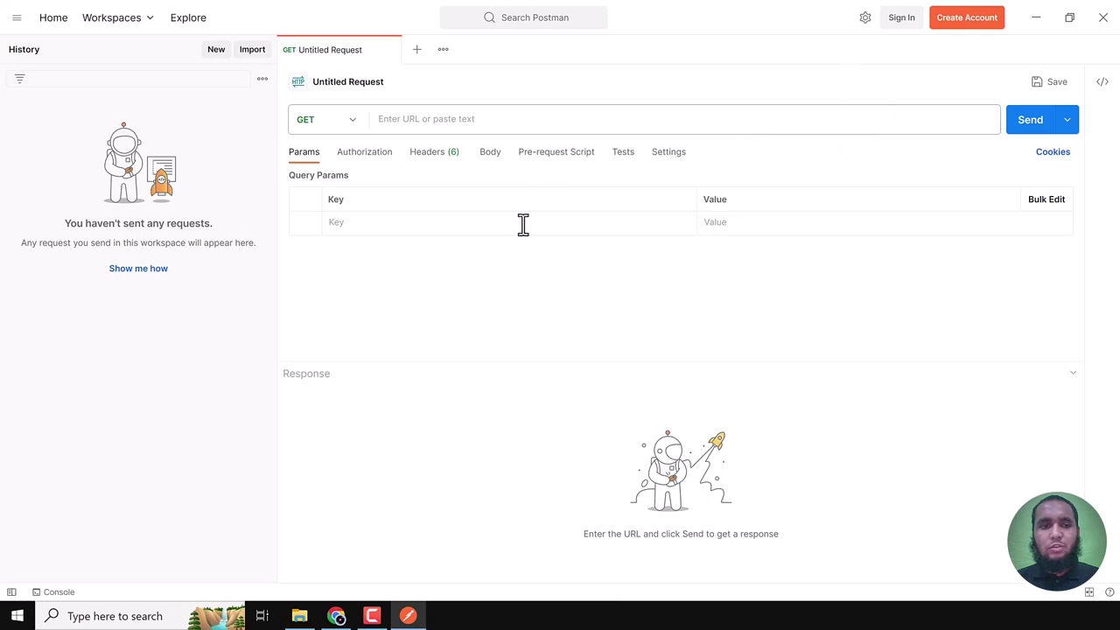
pyautogui.click(18, 616)
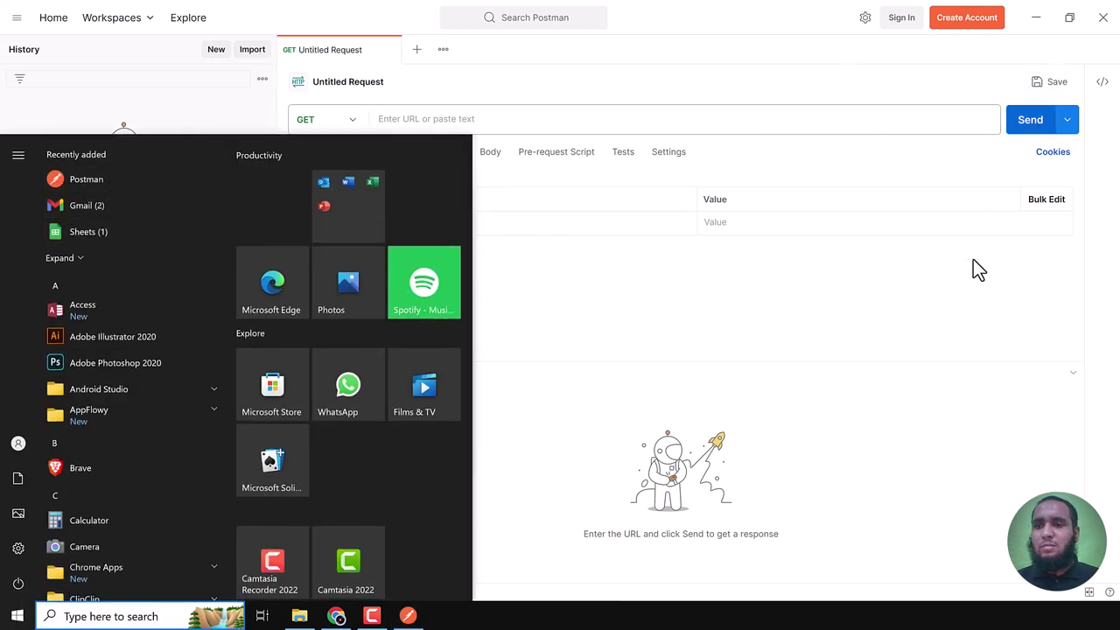
pyautogui.click(981, 352)
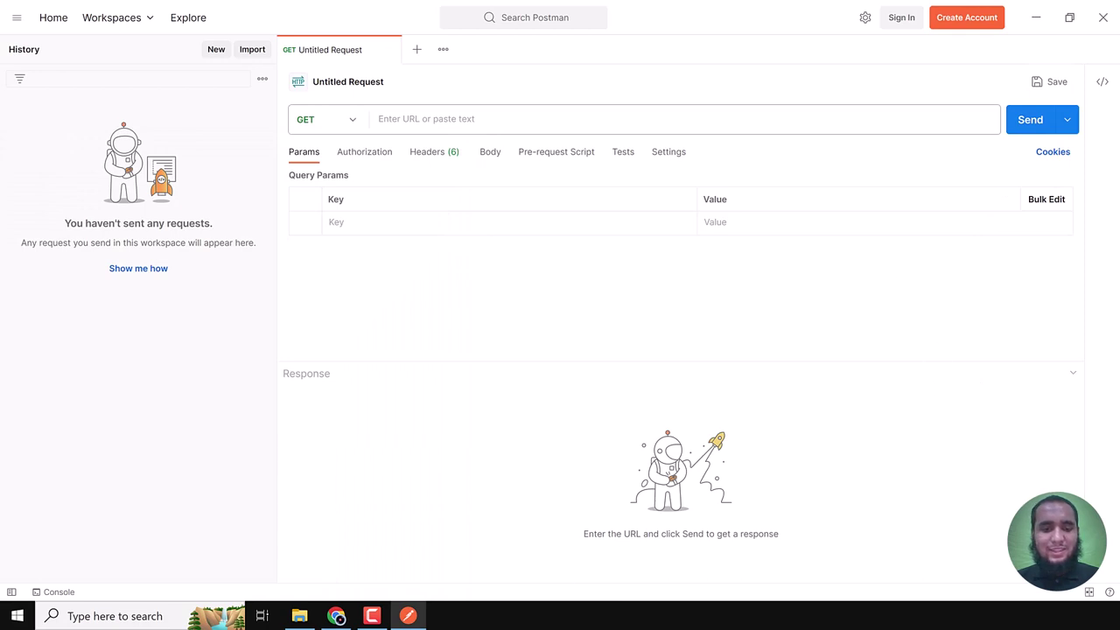
# Close the Postman download pages in Chrome, leaving a blank new tab, and switch back to the Postman app.
pyautogui.click(336, 616)
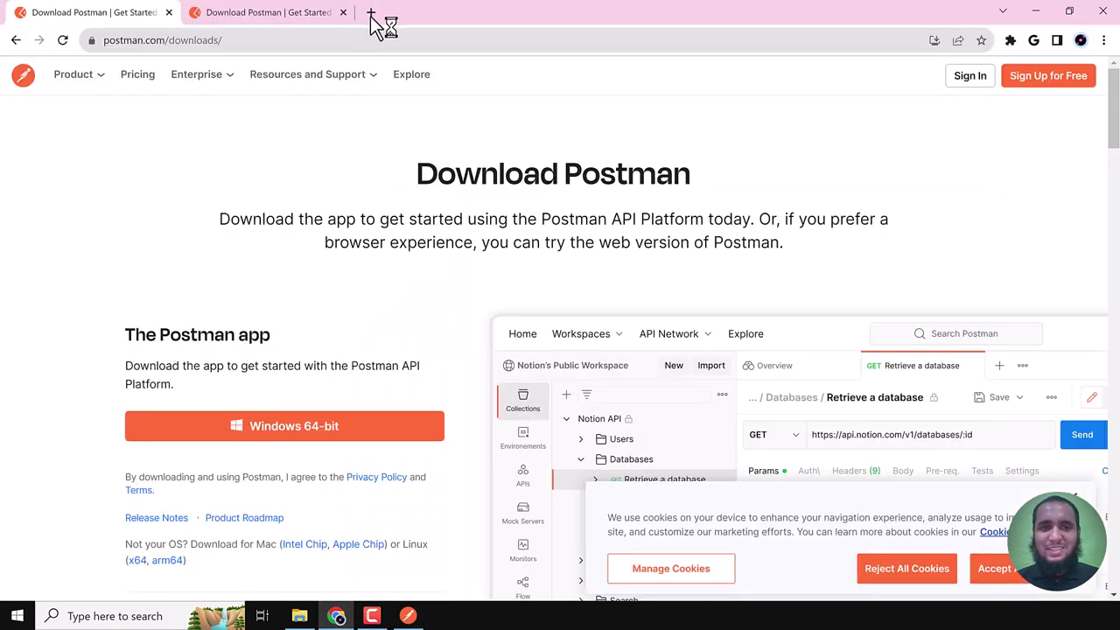
pyautogui.click(372, 14)
pyautogui.click(169, 12)
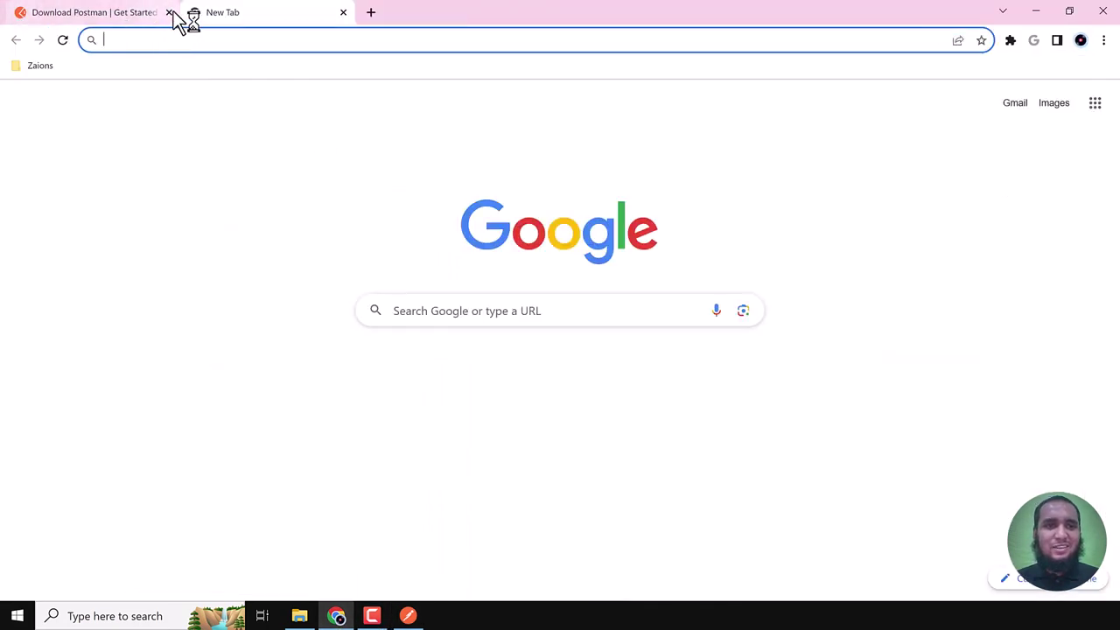
pyautogui.click(170, 12)
pyautogui.click(408, 616)
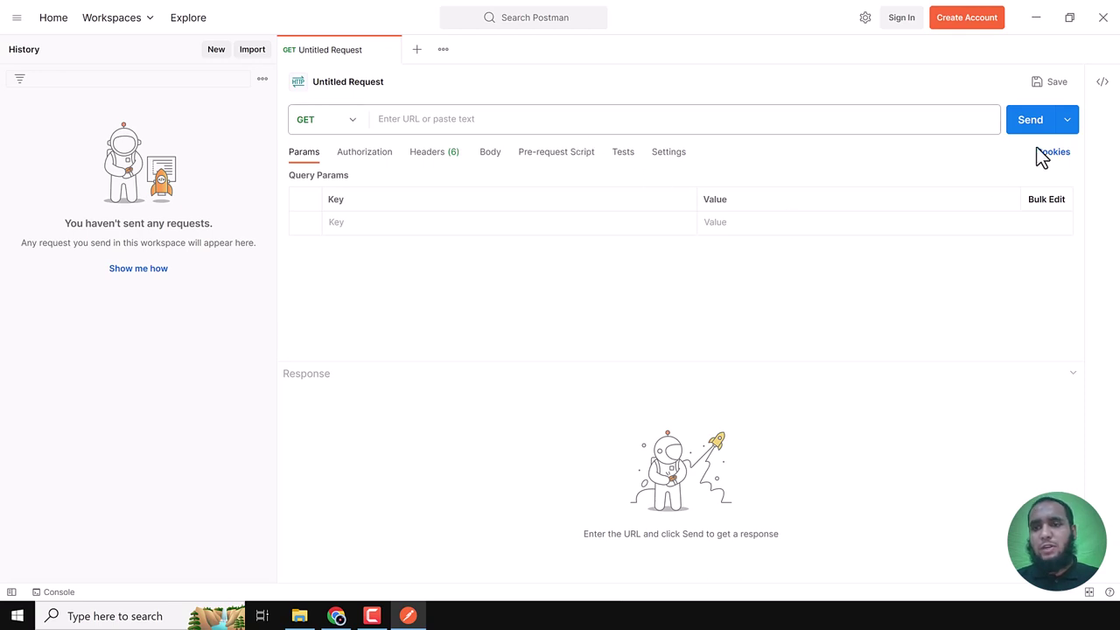
# Create a Postman account by signing up with Google, opting in to product updates and accepting the End-User License Agreement.
pyautogui.click(977, 27)
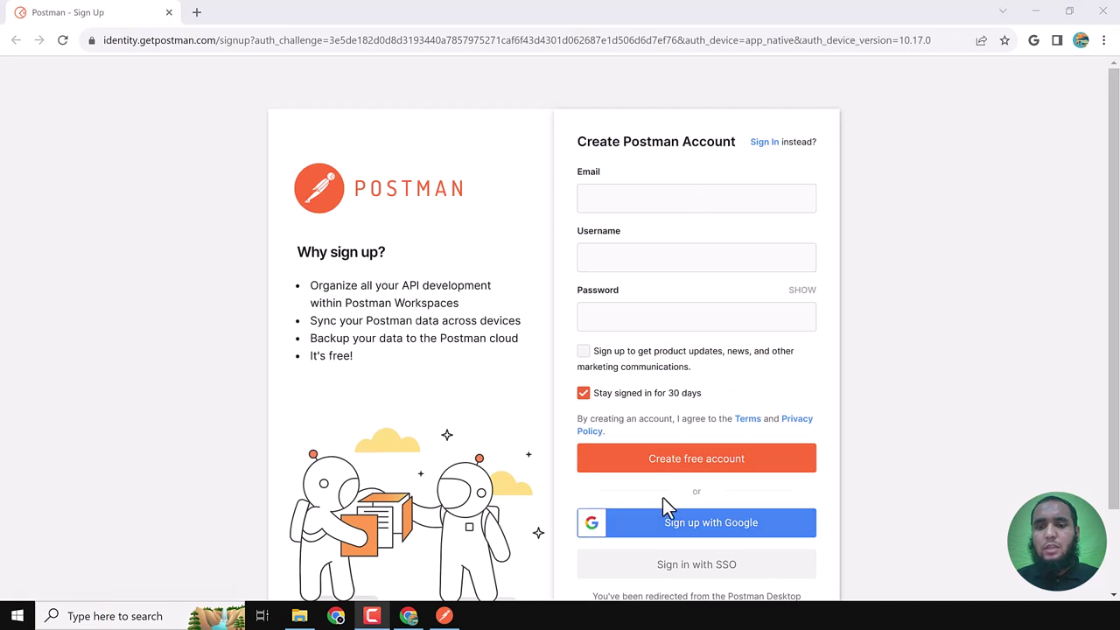
pyautogui.click(735, 532)
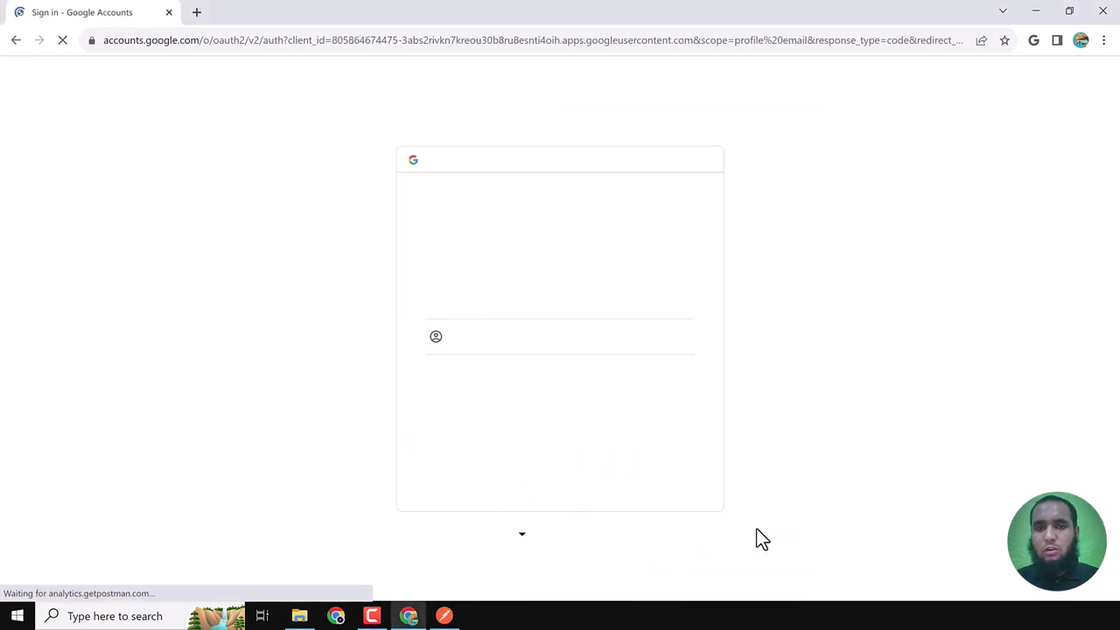
pyautogui.click(512, 302)
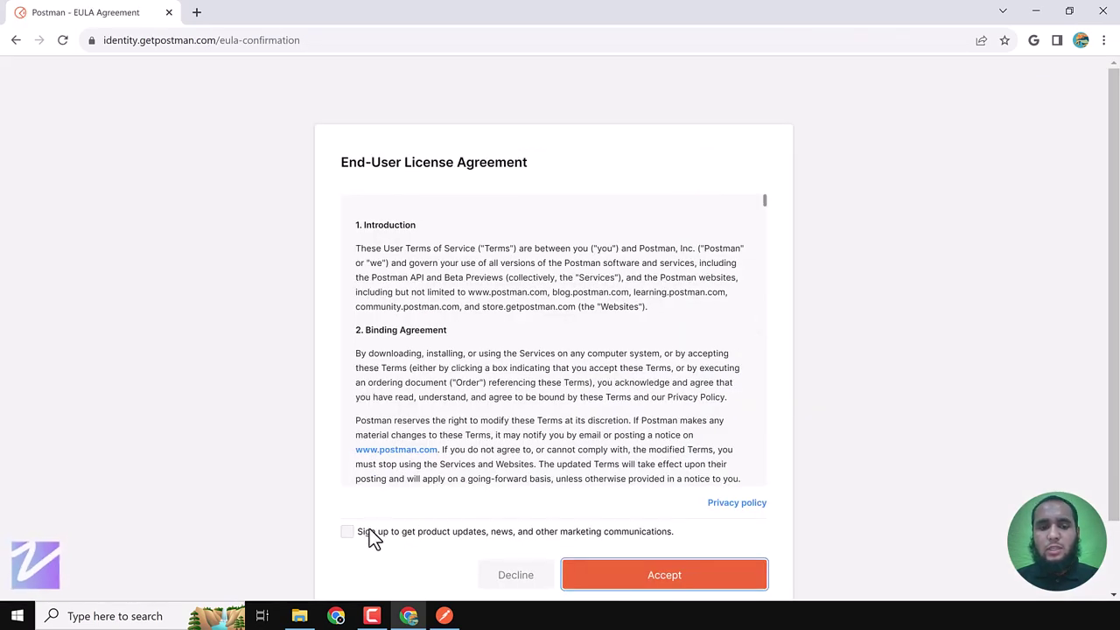
pyautogui.click(347, 532)
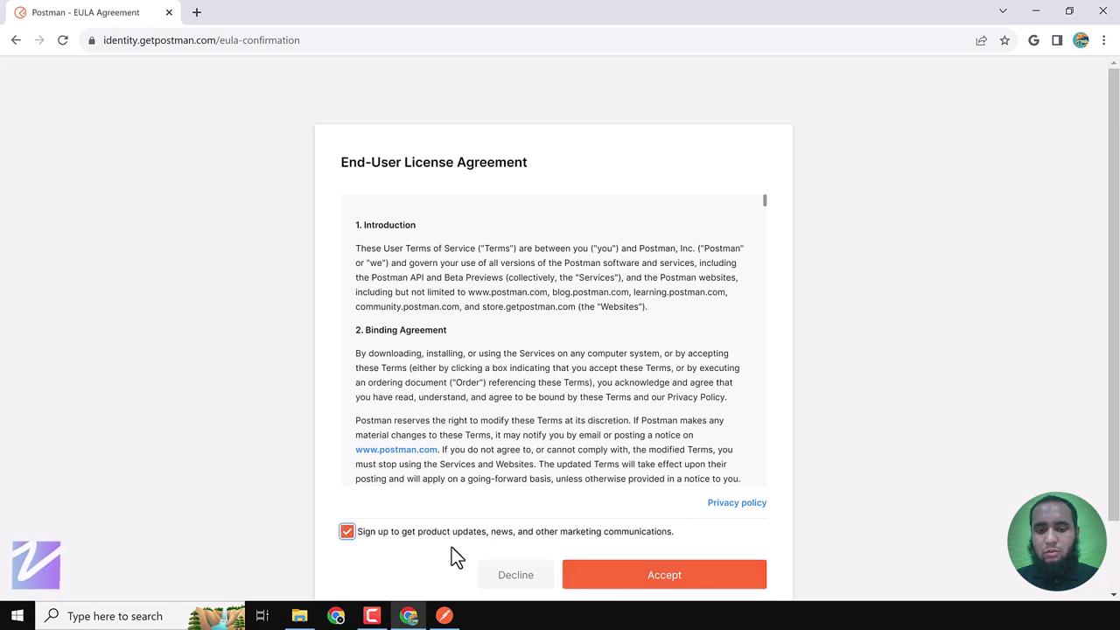
pyautogui.click(703, 581)
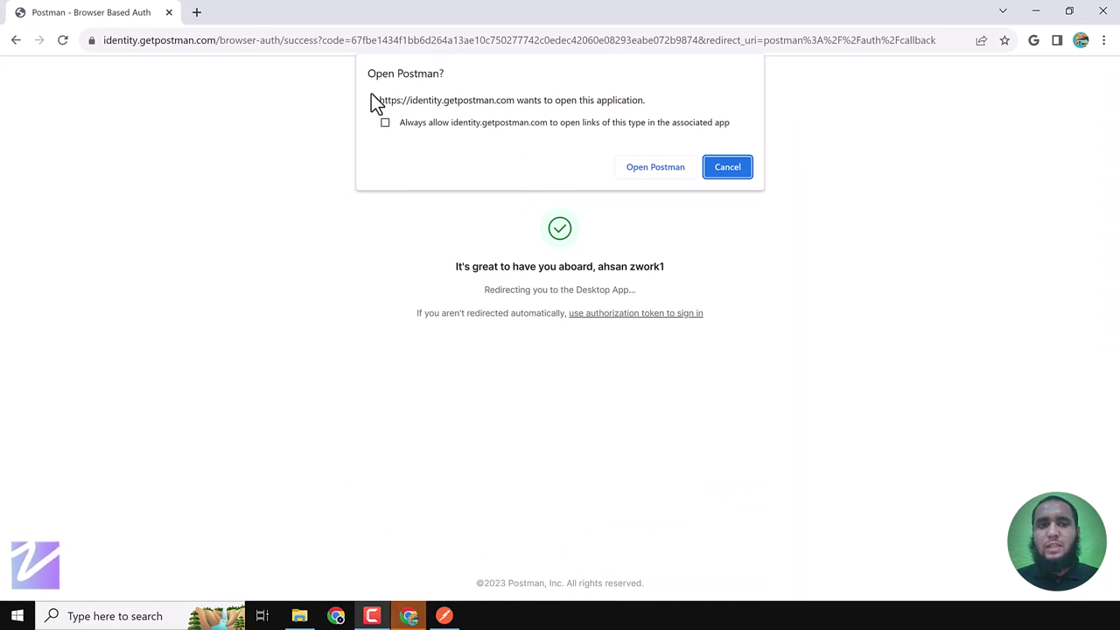
# Always allow identity.getpostman.com to open its links in Postman, and switch to the Postman desktop app.
pyautogui.click(413, 124)
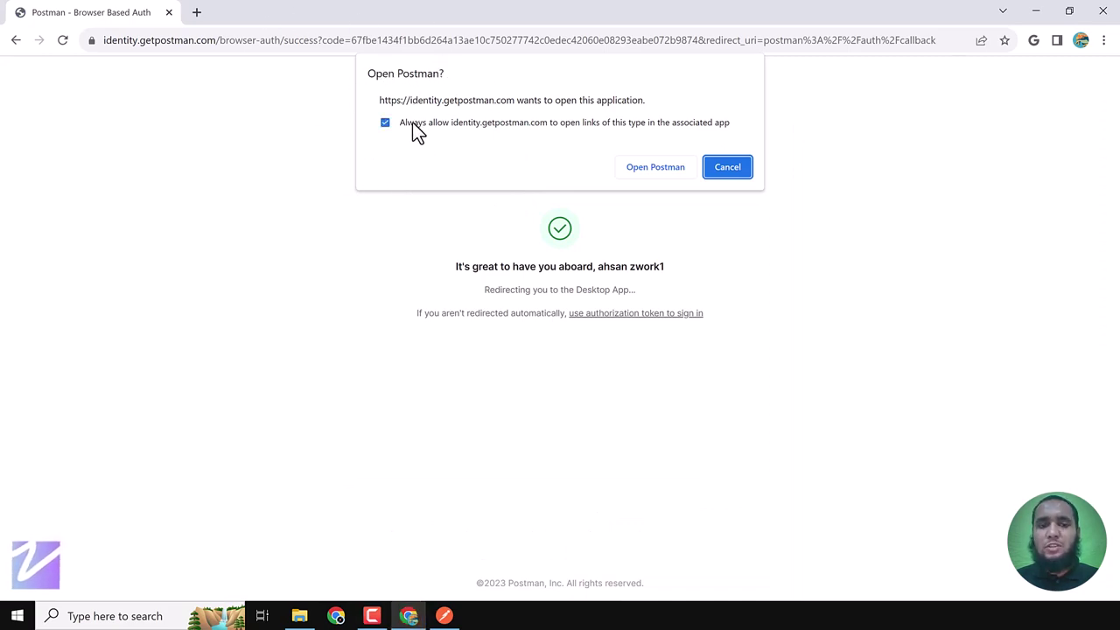
pyautogui.click(656, 168)
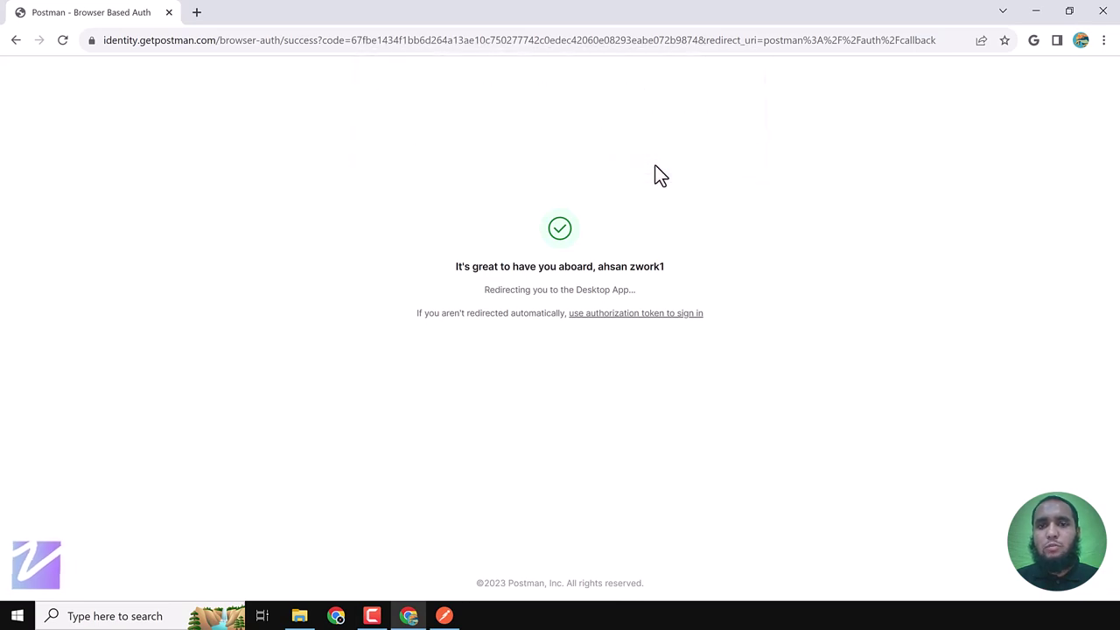
pyautogui.click(444, 618)
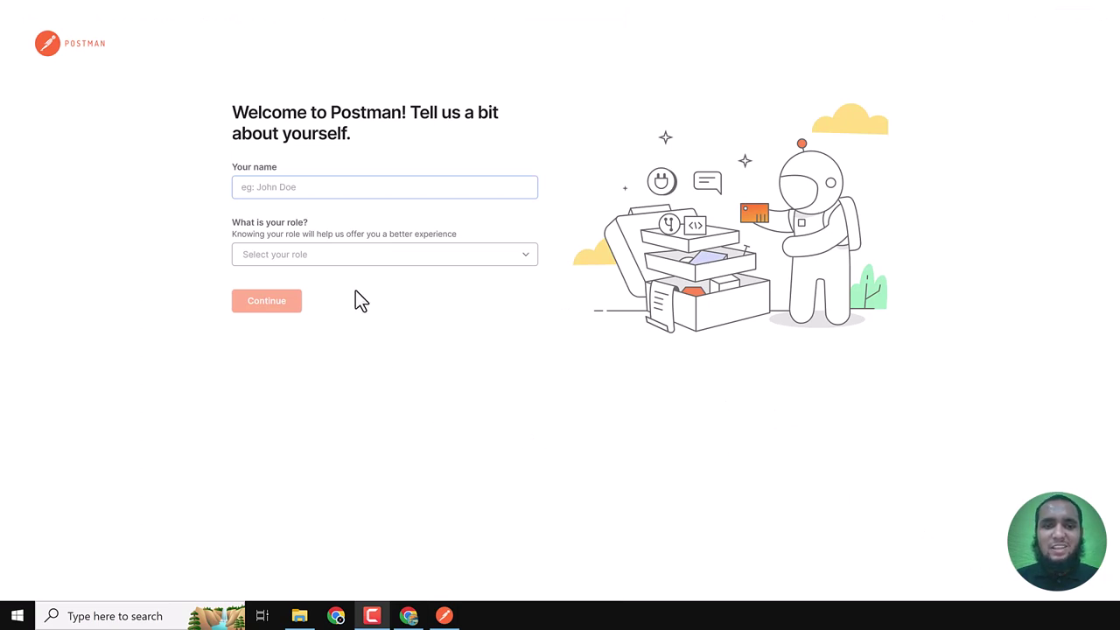
# Complete the profile with the account holder's name and the Backend Developer role, and dismiss the personal workspace welcome dialog.
pyautogui.click(302, 186)
pyautogui.write('A')
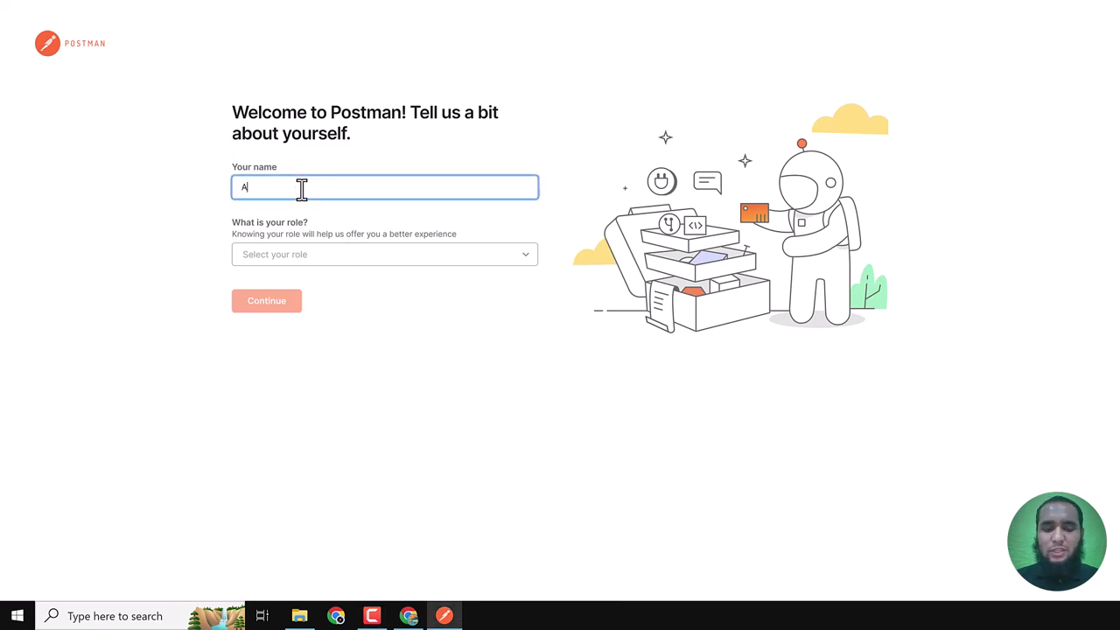
pyautogui.write('hsan ZWork1')
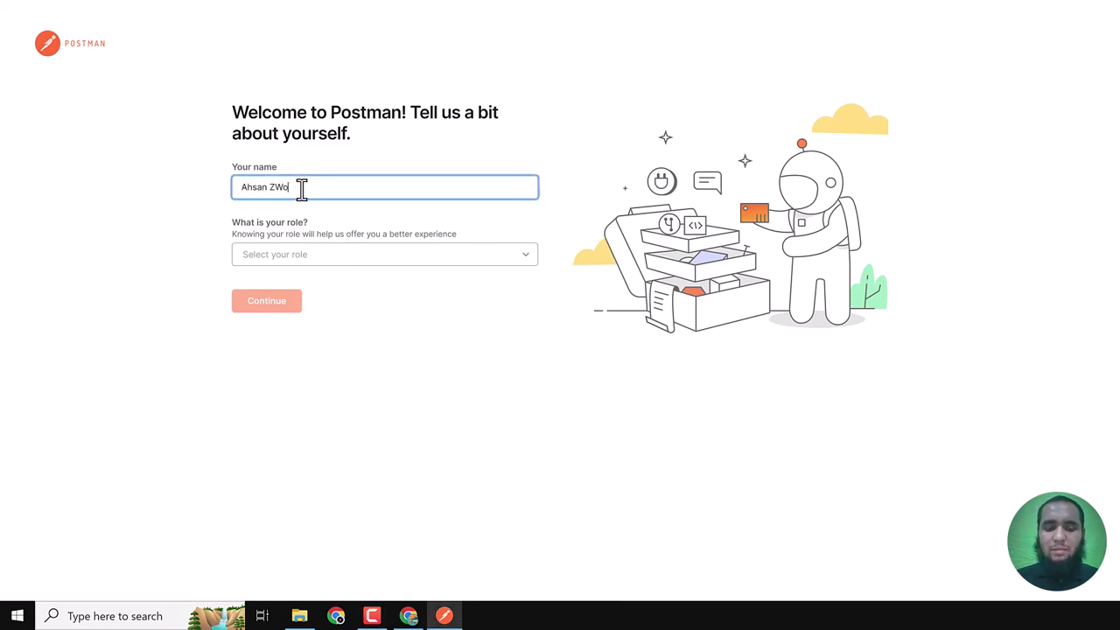
pyautogui.click(289, 254)
pyautogui.click(315, 320)
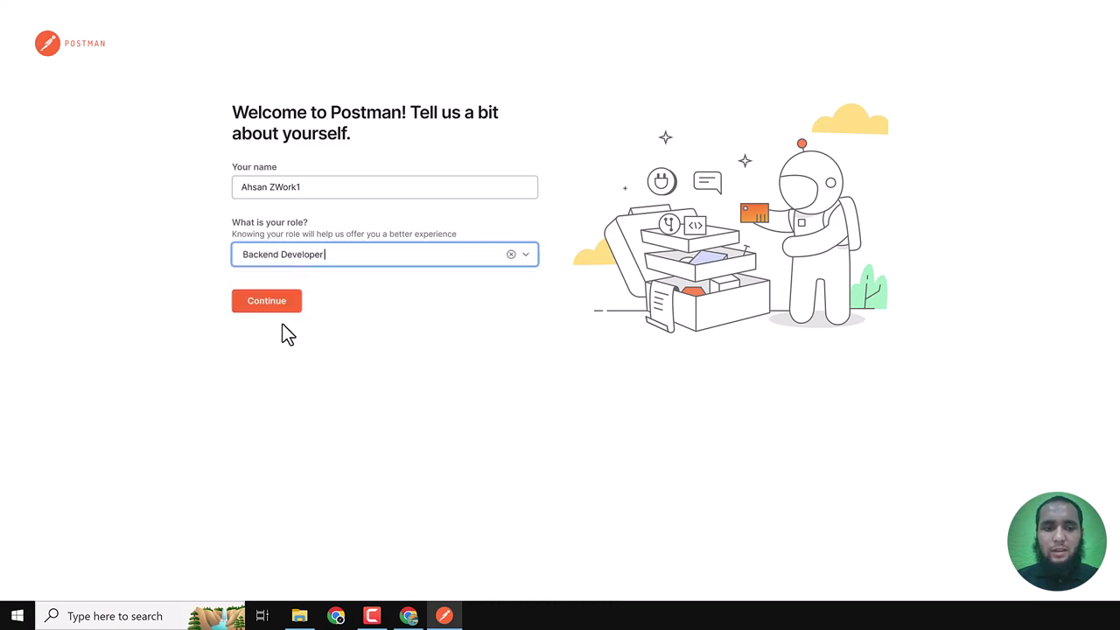
pyautogui.click(280, 304)
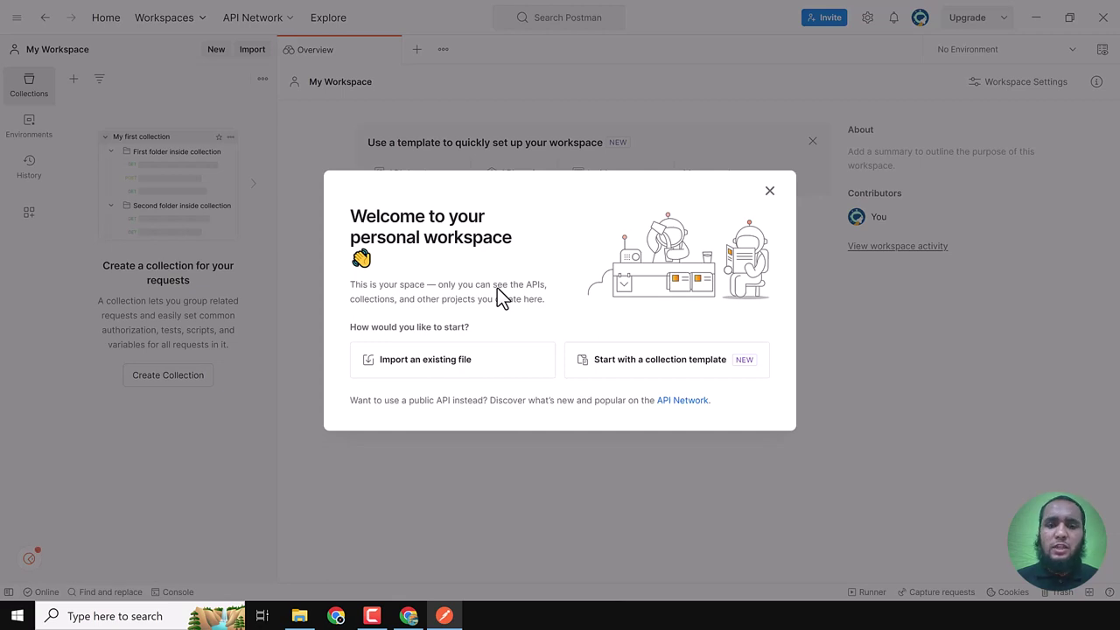
pyautogui.click(769, 190)
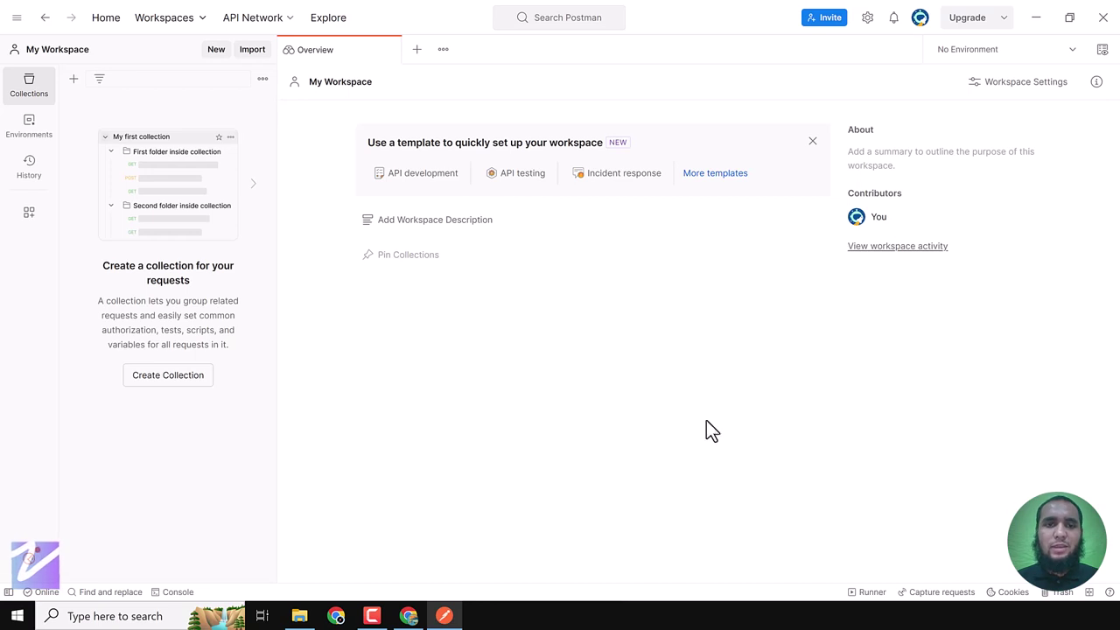
# Start creating a new blank workspace and name it "Zaions WS1".
pyautogui.click(186, 27)
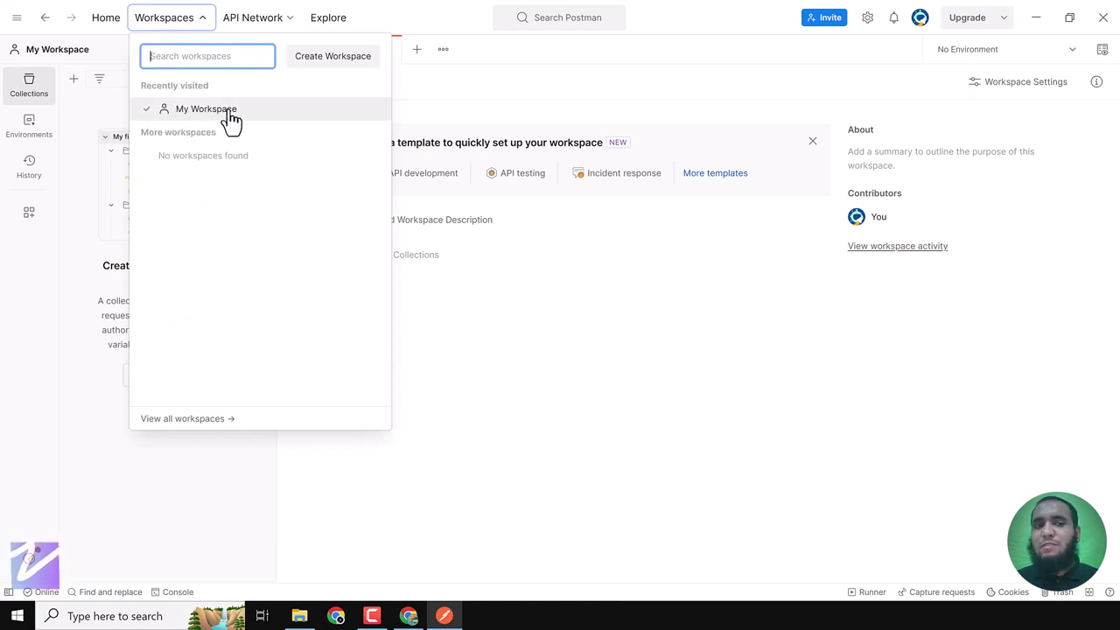
pyautogui.click(337, 60)
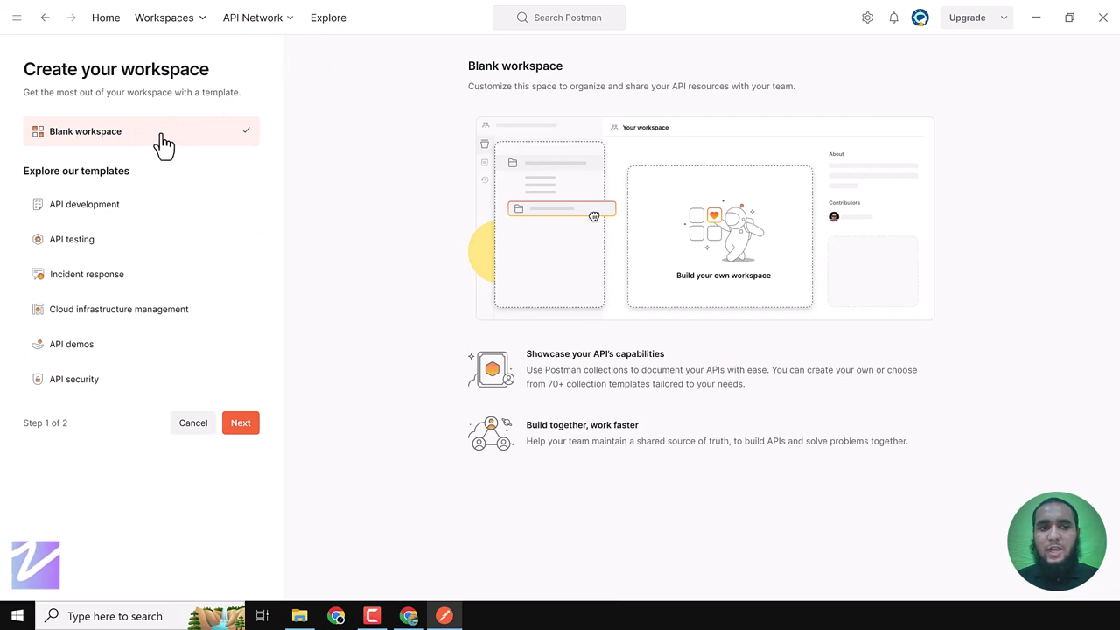
pyautogui.click(256, 426)
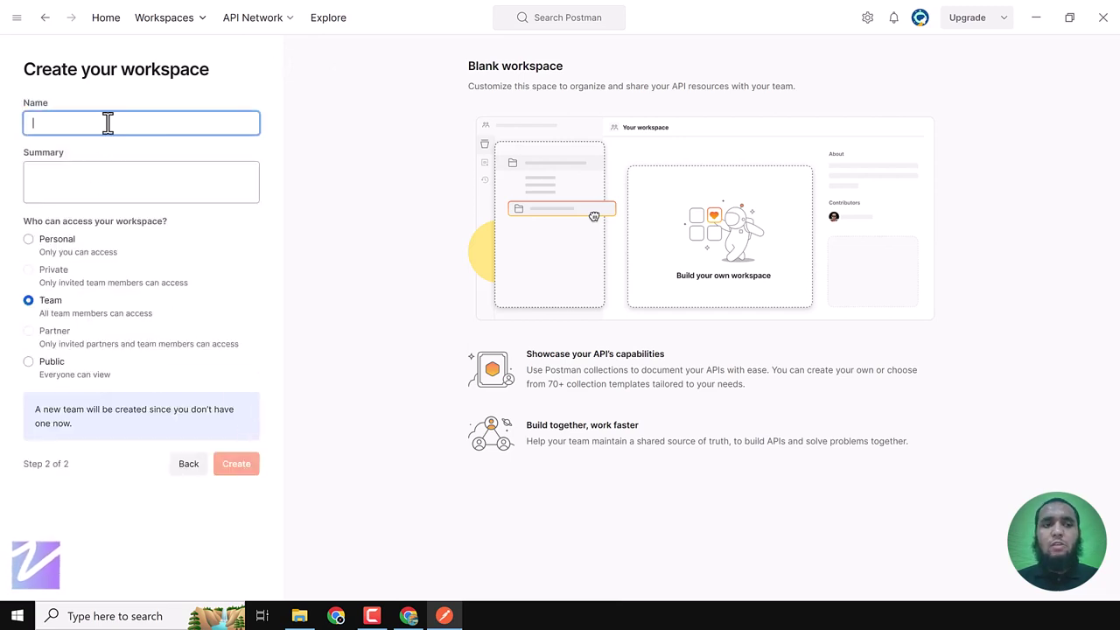
pyautogui.write('Zaions ')
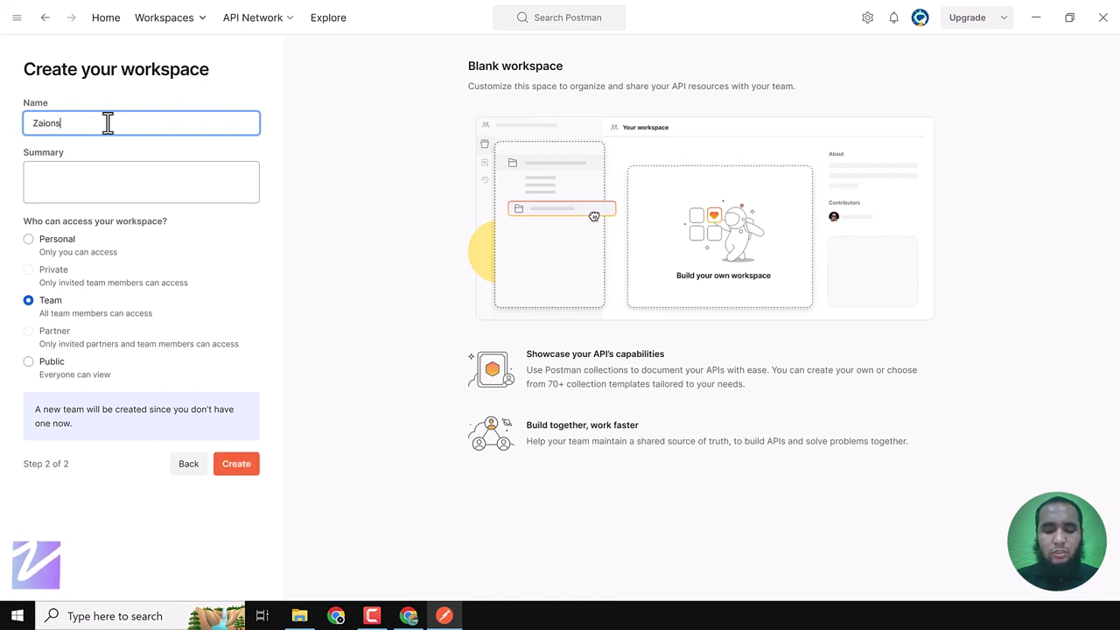
pyautogui.write('W')
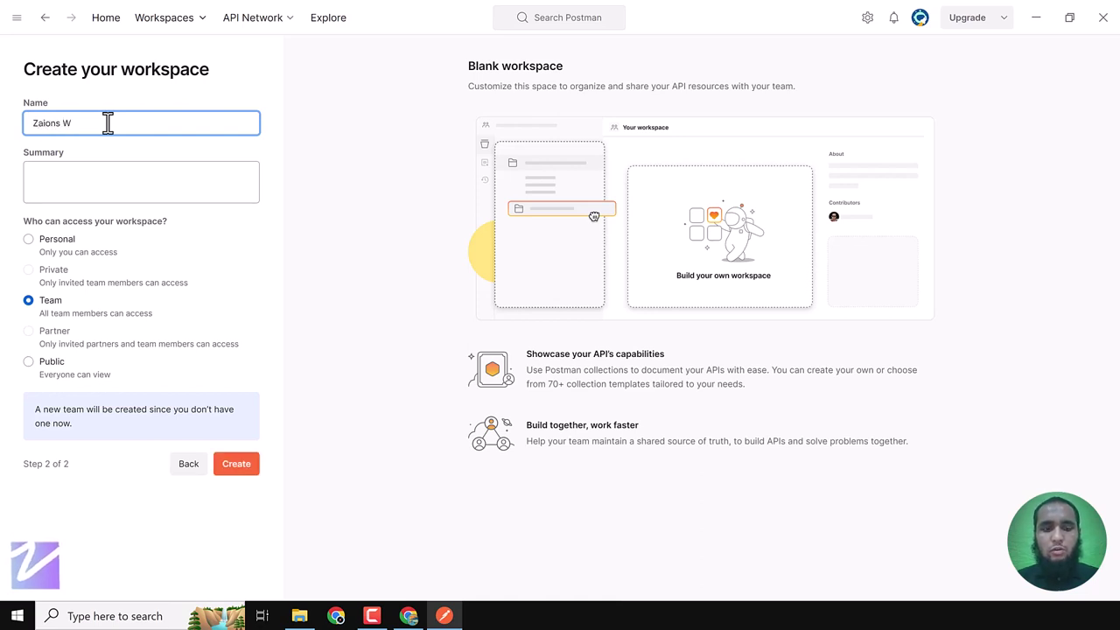
pyautogui.write('S1')
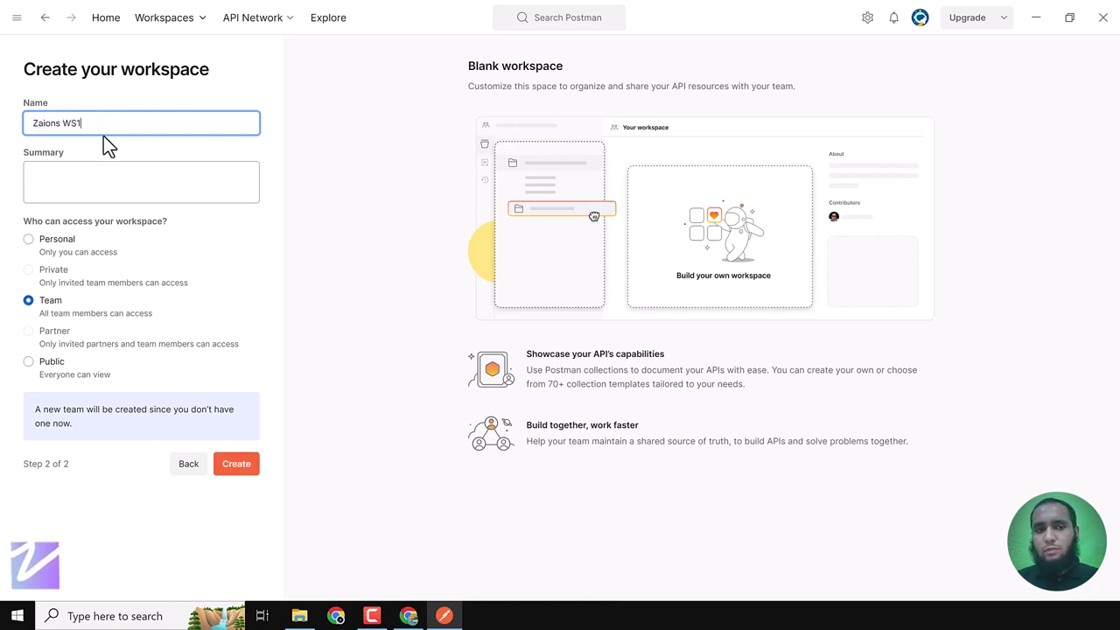
# Copy the workspace name "Zaions WS1" into its summary.
pyautogui.click(95, 187)
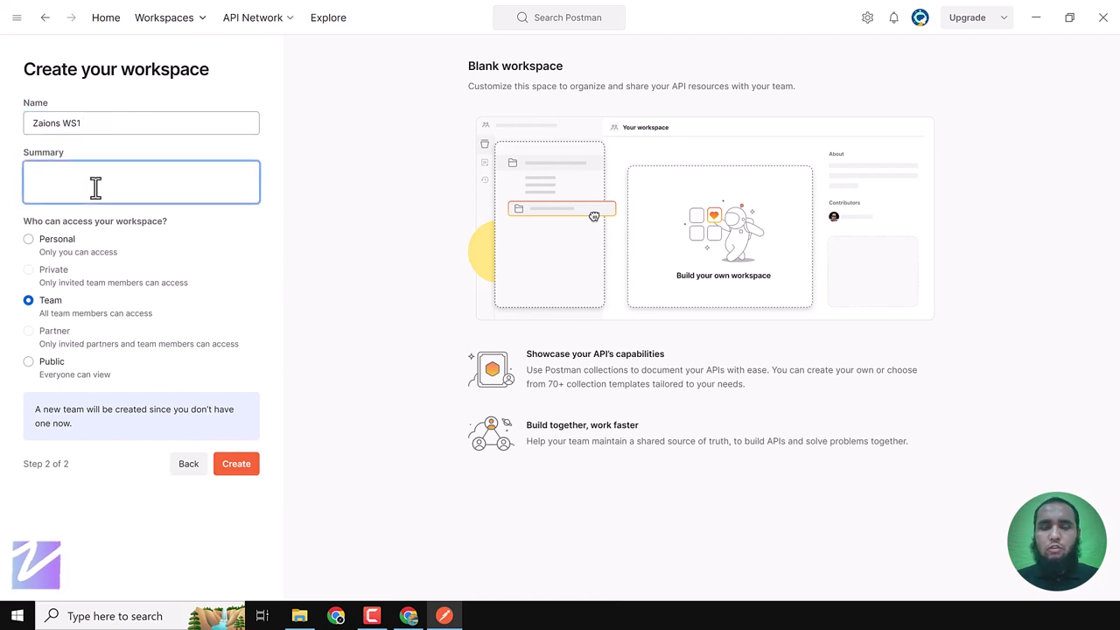
pyautogui.click(114, 122)
pyautogui.hotkey('ctrl', 'a')
pyautogui.hotkey('ctrl', 'c')
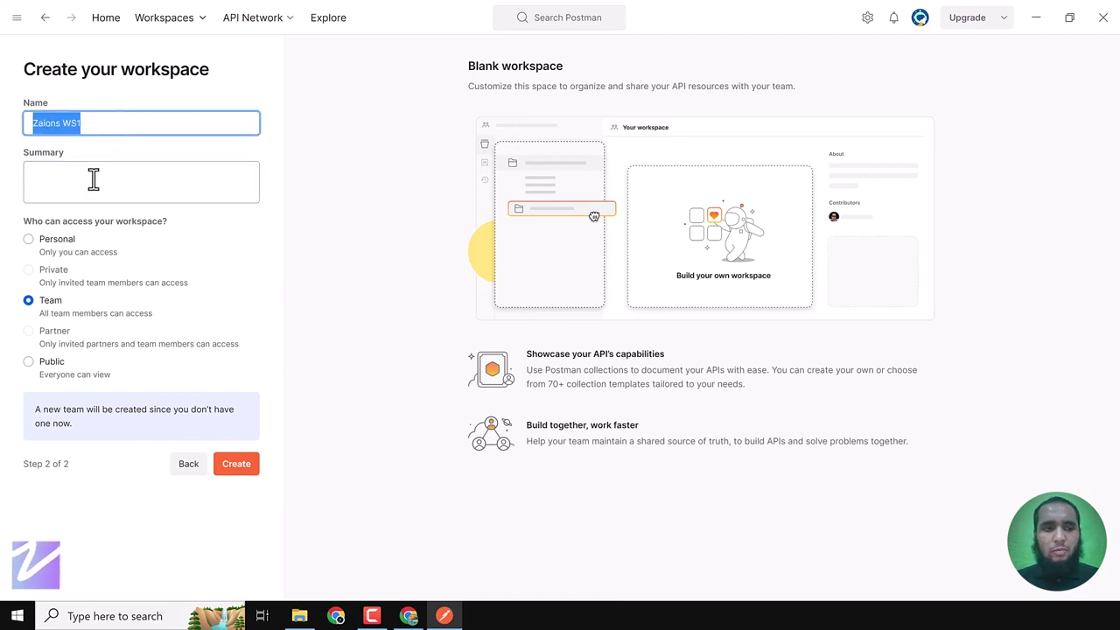
pyautogui.click(79, 190)
pyautogui.hotkey('ctrl', 'v')
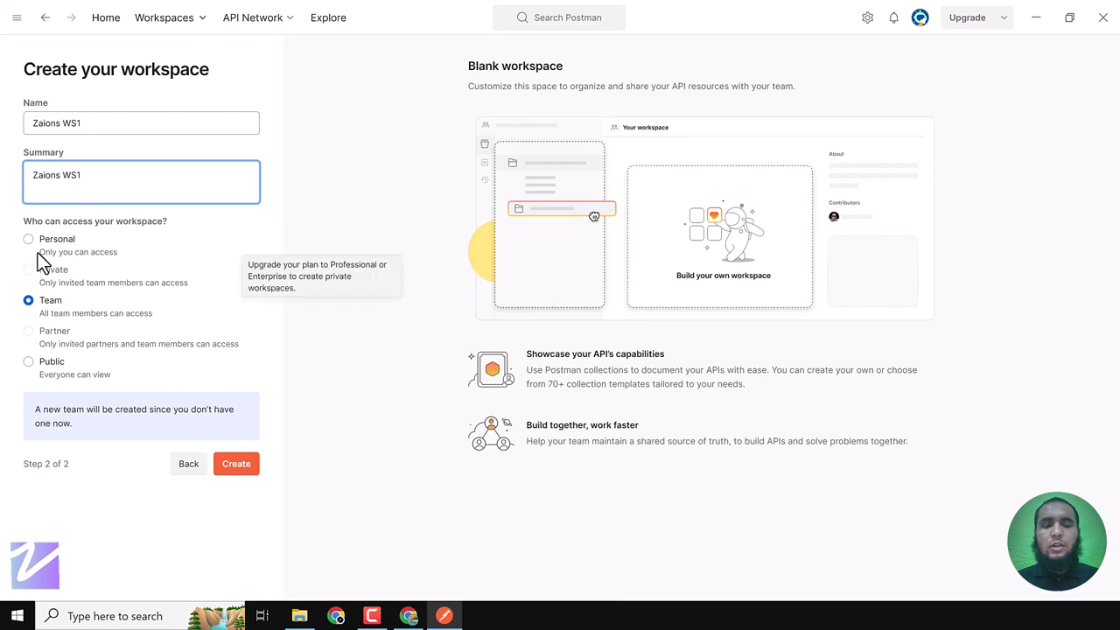
# Create the workspace with Personal access, and check that it appears in the list of workspaces.
pyautogui.click(29, 241)
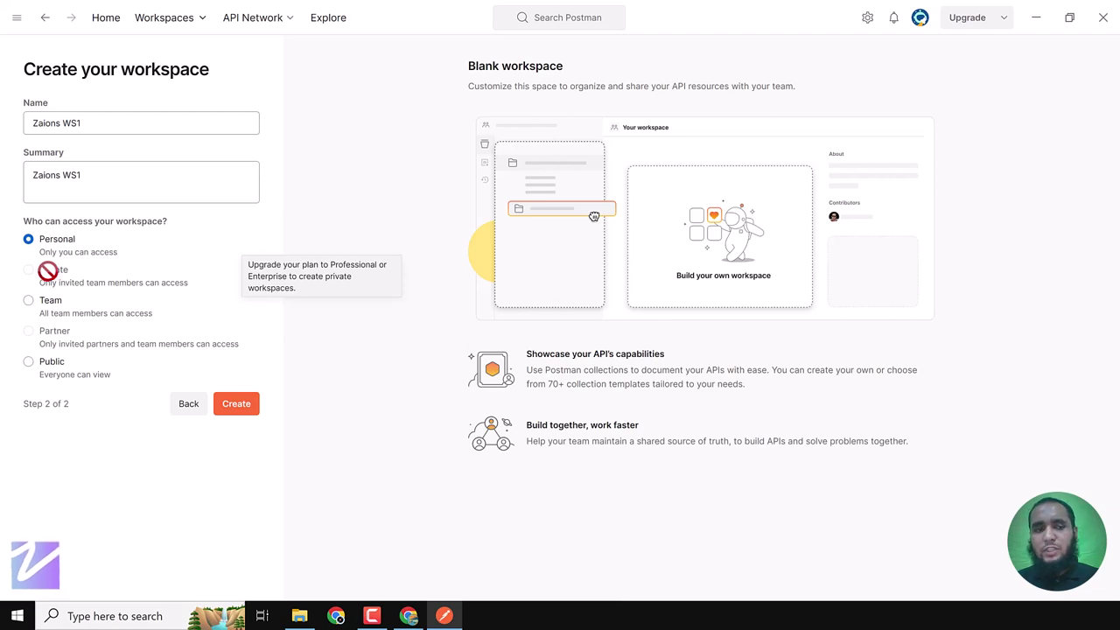
pyautogui.click(51, 305)
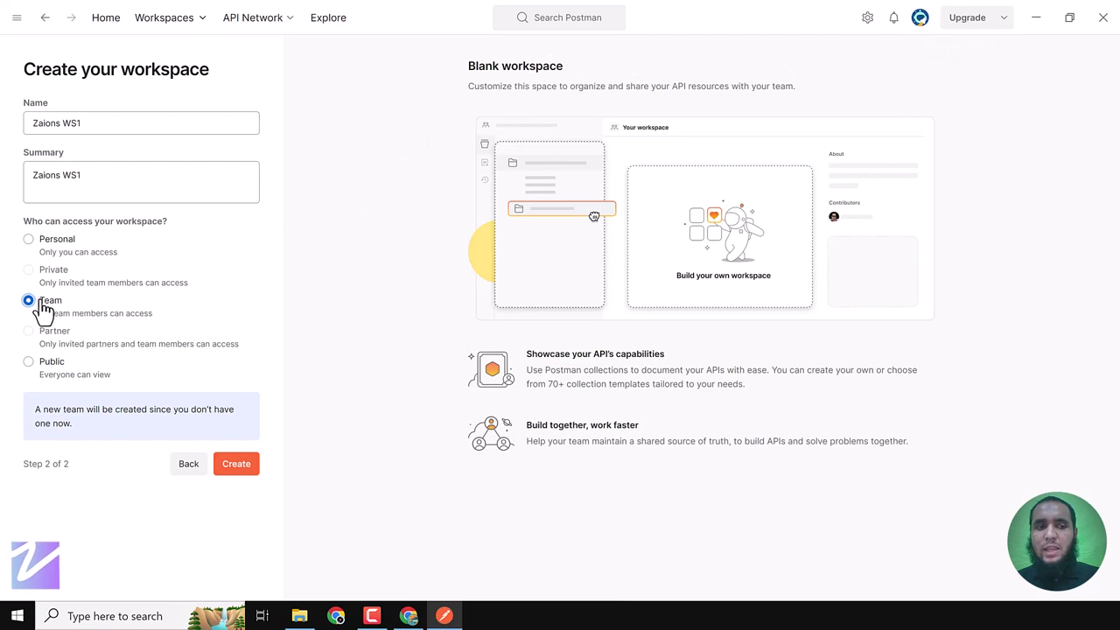
pyautogui.click(46, 370)
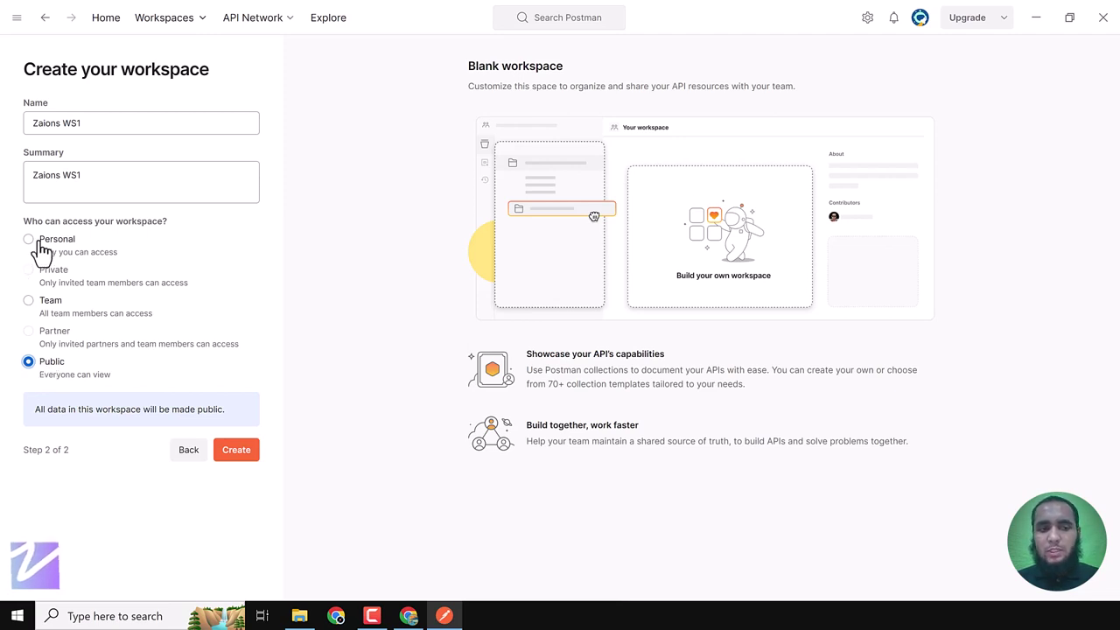
pyautogui.press('Down')
pyautogui.click(243, 406)
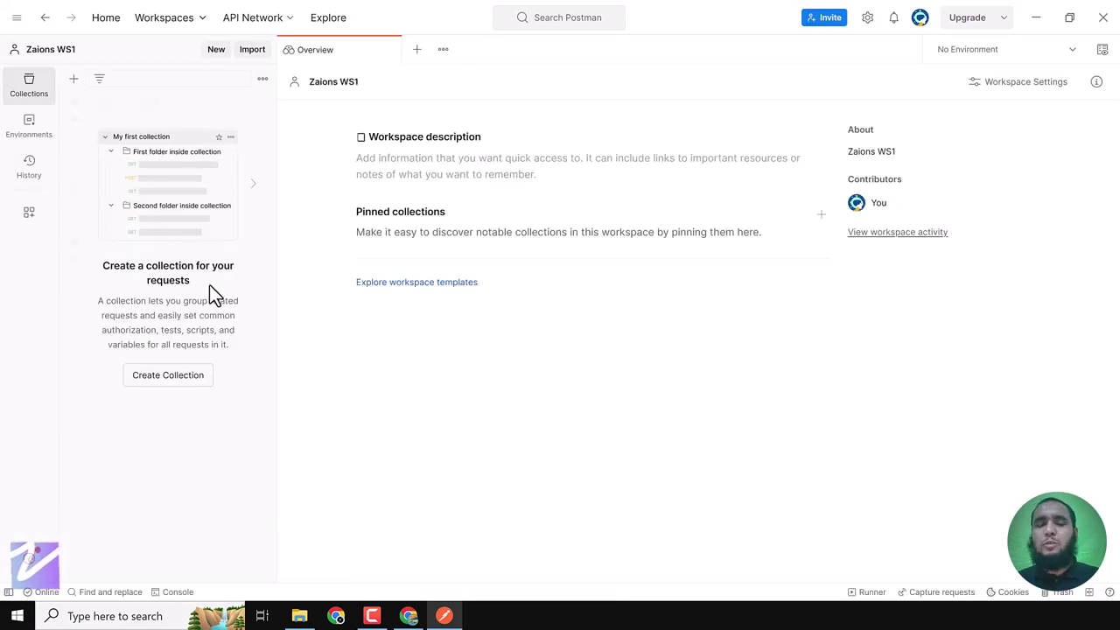
pyautogui.click(202, 19)
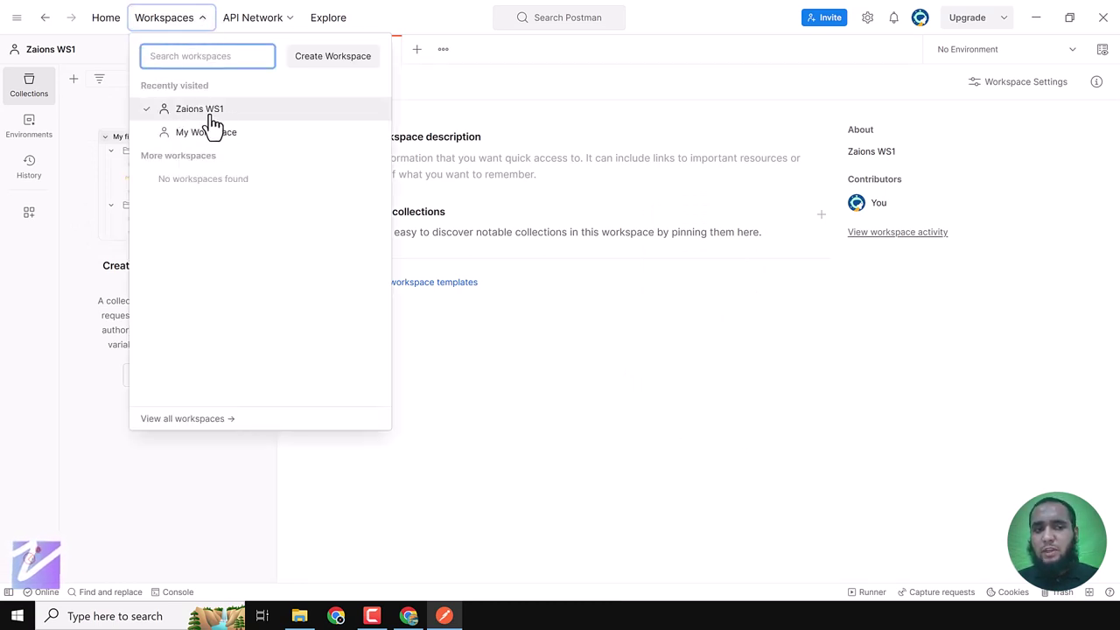
pyautogui.click(498, 311)
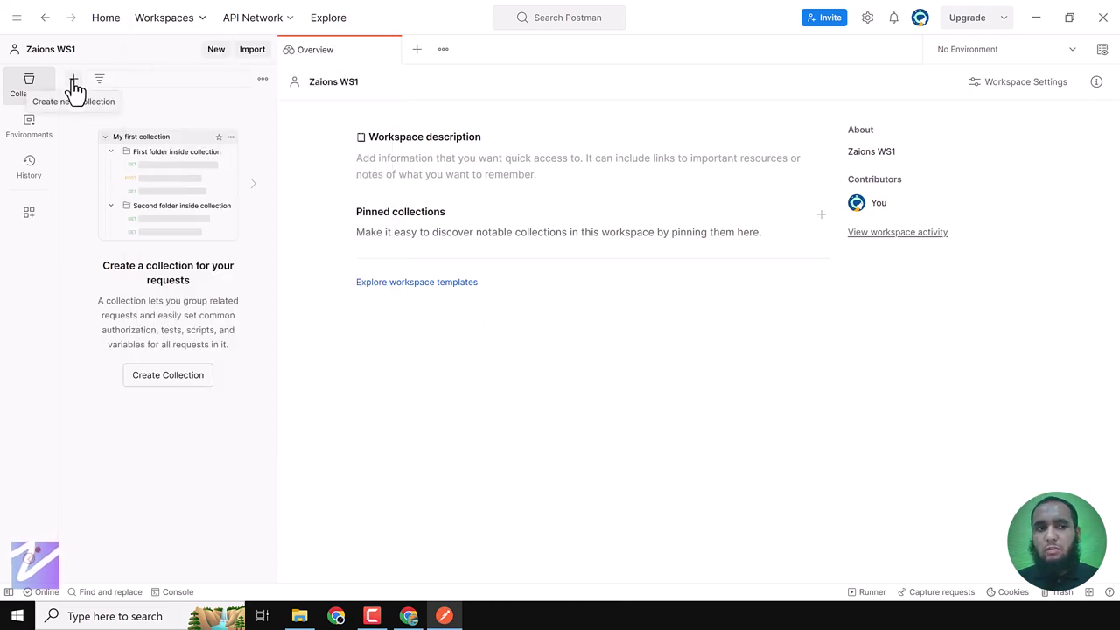
# Create a new collection named "ZLink - Zaions Project" in the workspace.
pyautogui.click(74, 80)
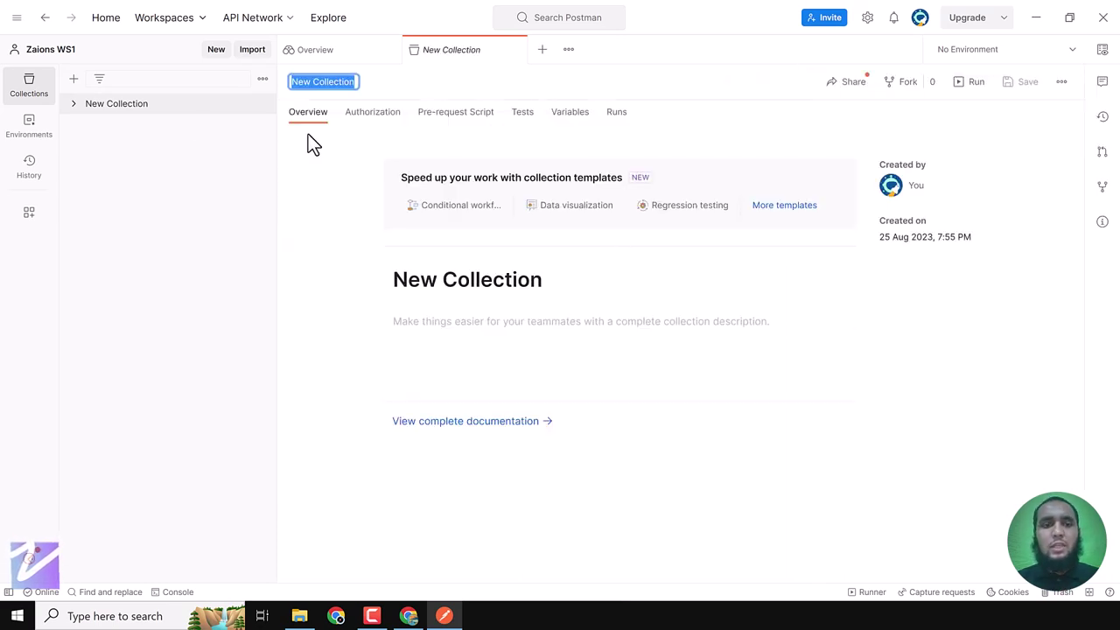
pyautogui.write('ZLi')
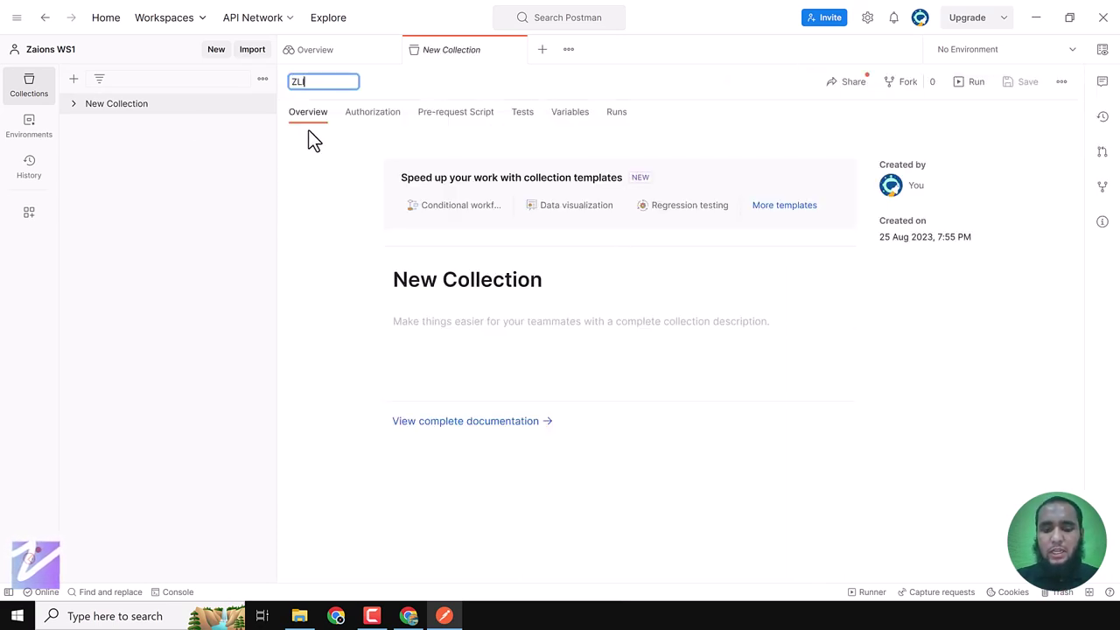
pyautogui.write('nk ')
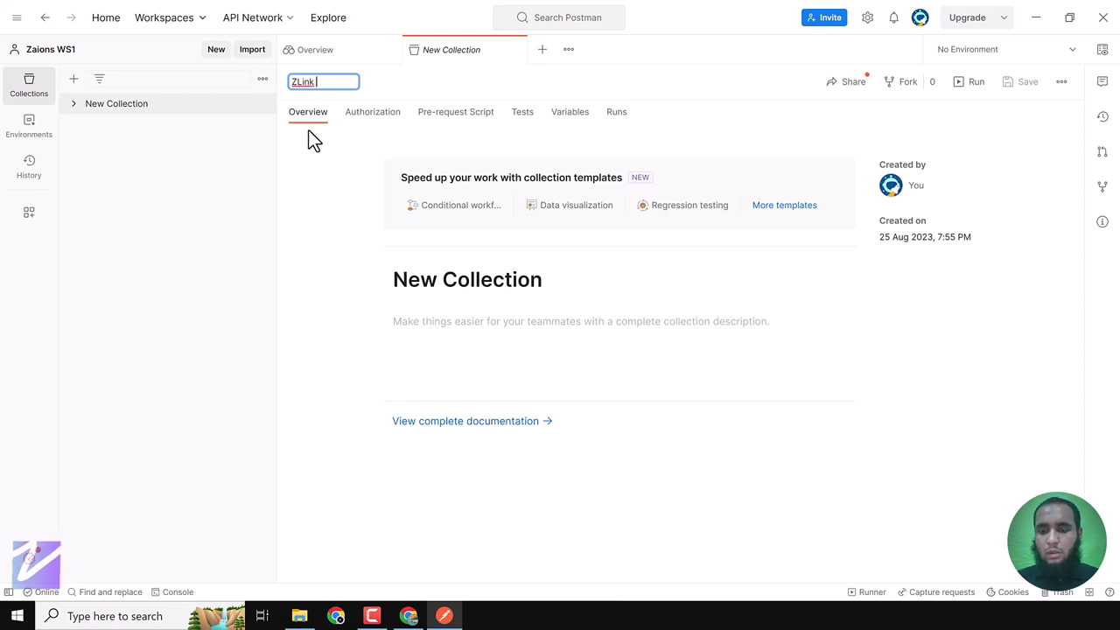
pyautogui.write('- Zaions Project')
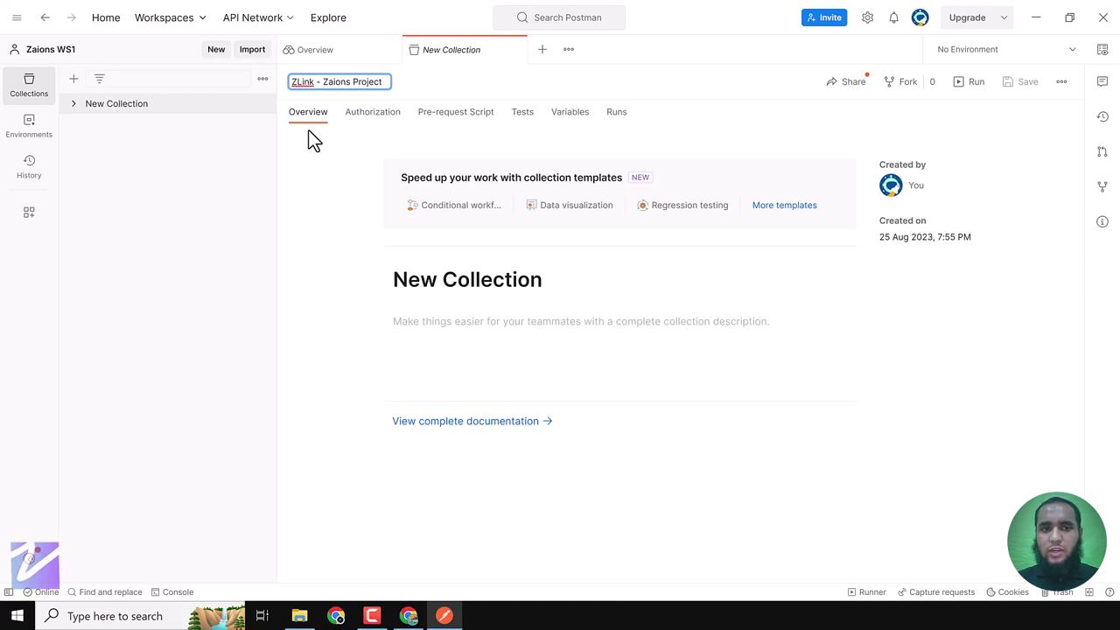
pyautogui.press('Return')
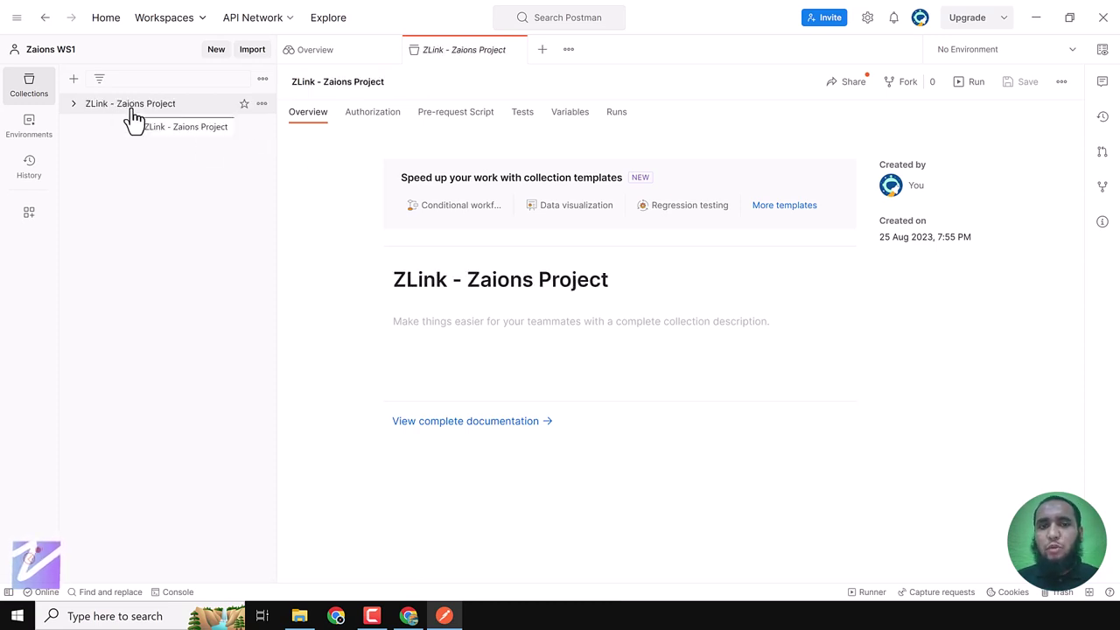
# Add a folder named "Auth APIs" to the ZLink - Zaions Project collection.
pyautogui.click(261, 105)
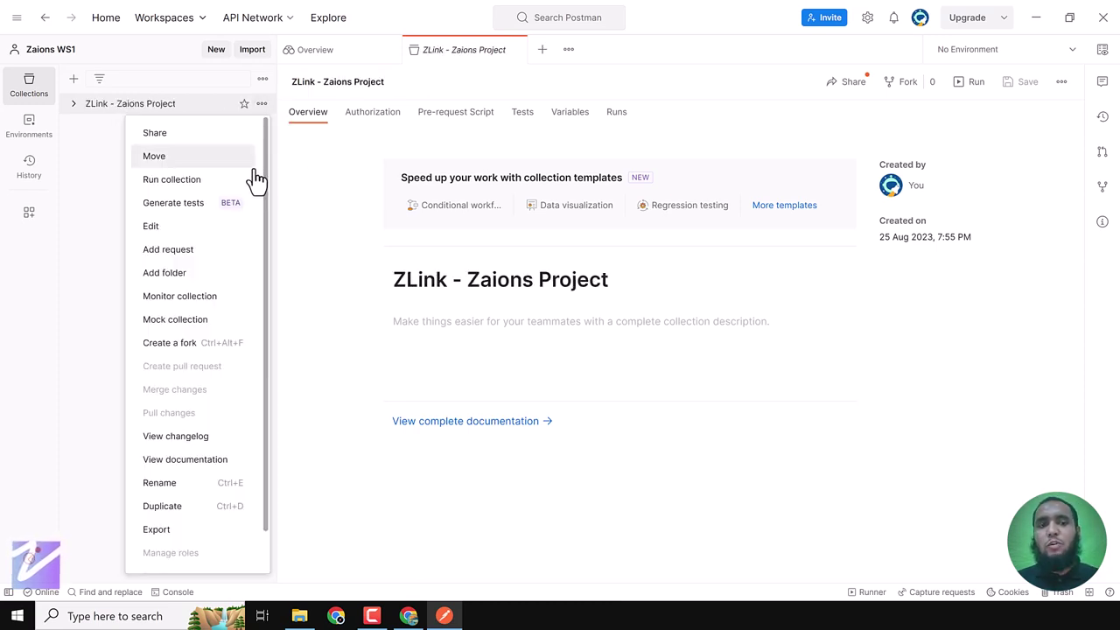
pyautogui.click(187, 278)
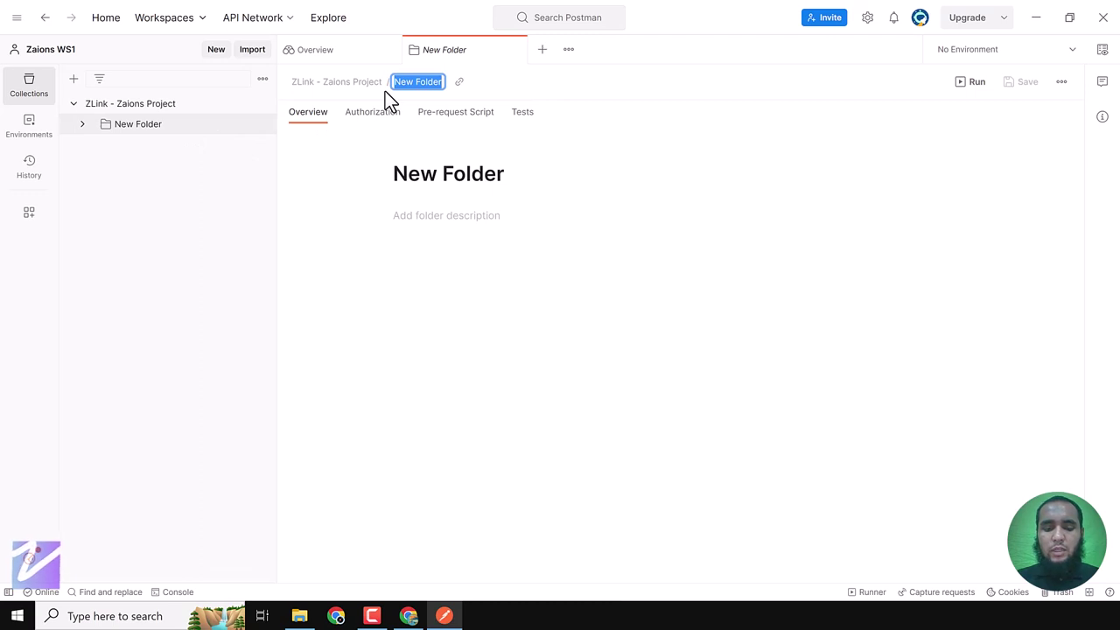
pyautogui.write('Auth APIs')
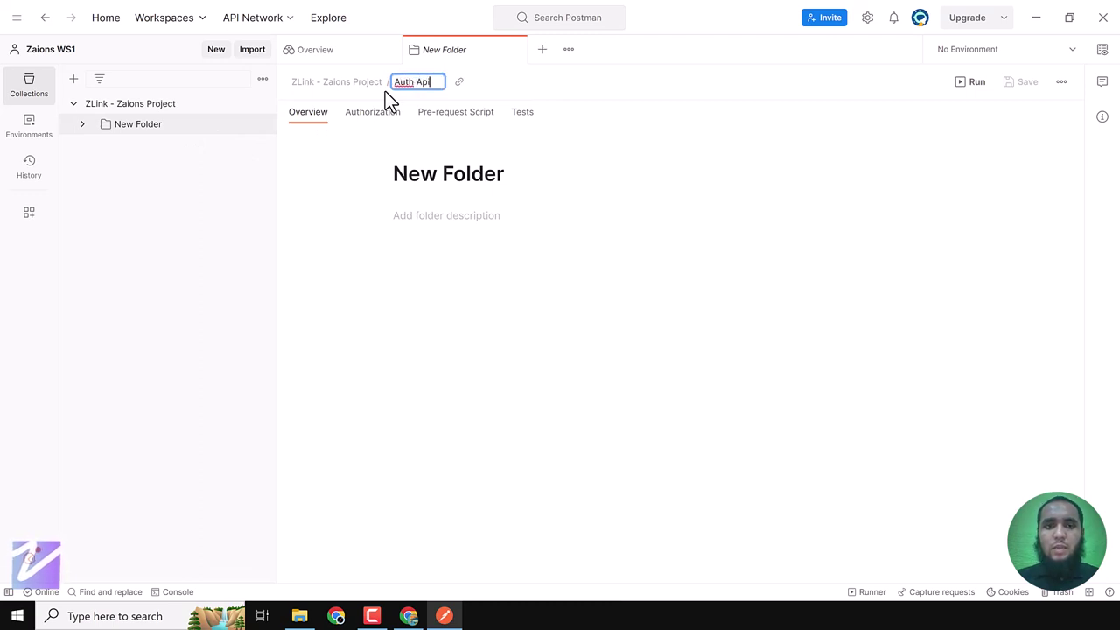
pyautogui.press('Return')
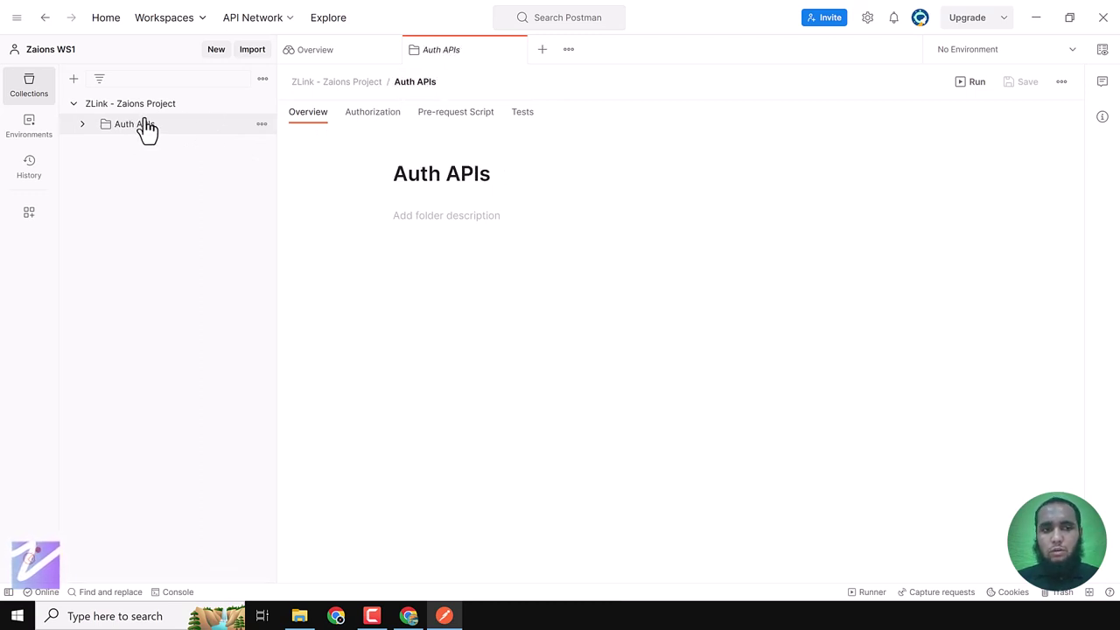
# Add a request named "Get Auth Status Request" to the Auth APIs folder.
pyautogui.click(261, 123)
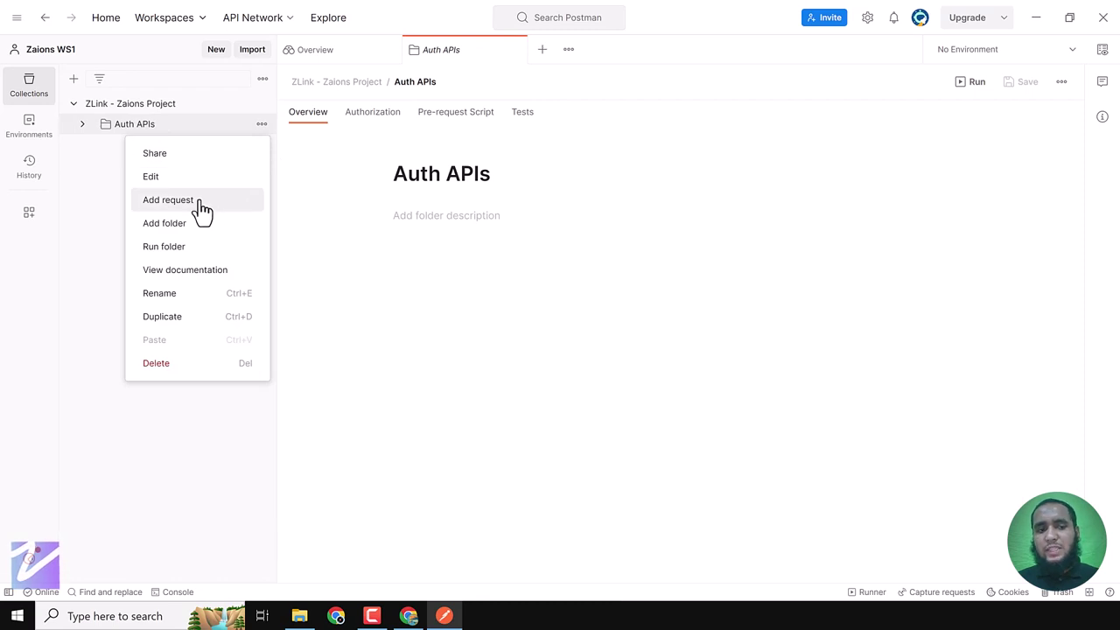
pyautogui.click(168, 199)
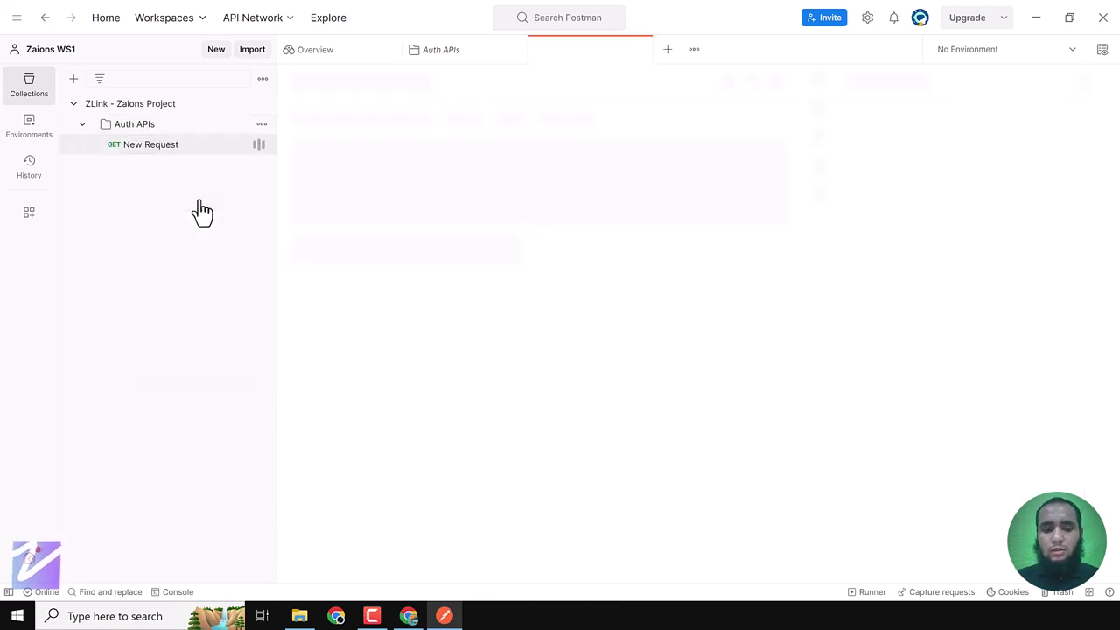
pyautogui.write('Get A')
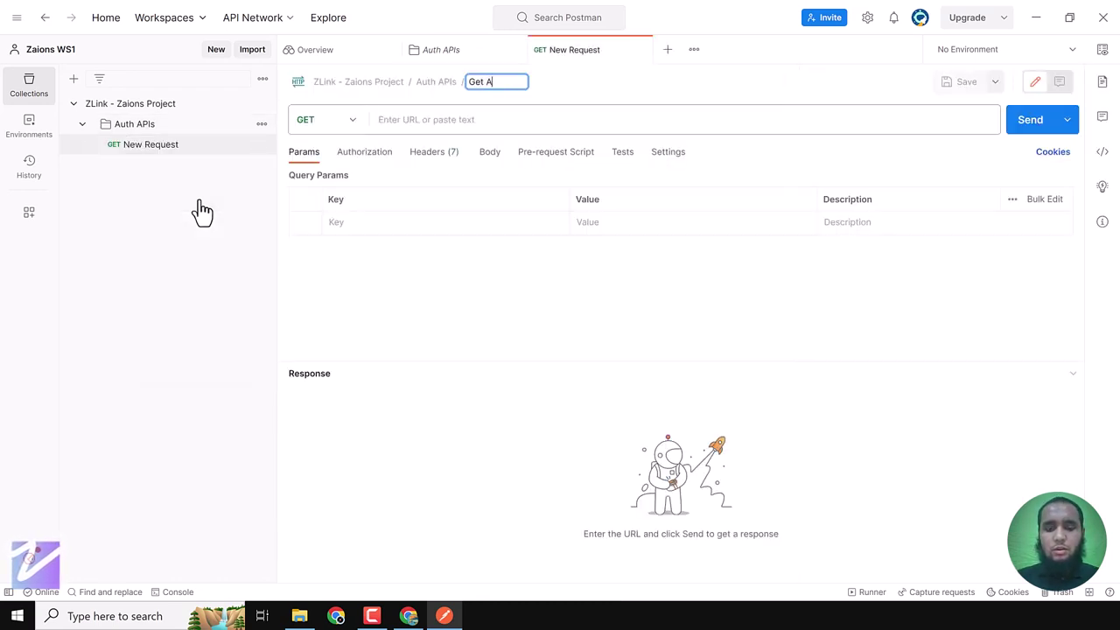
pyautogui.write('uth Status Request')
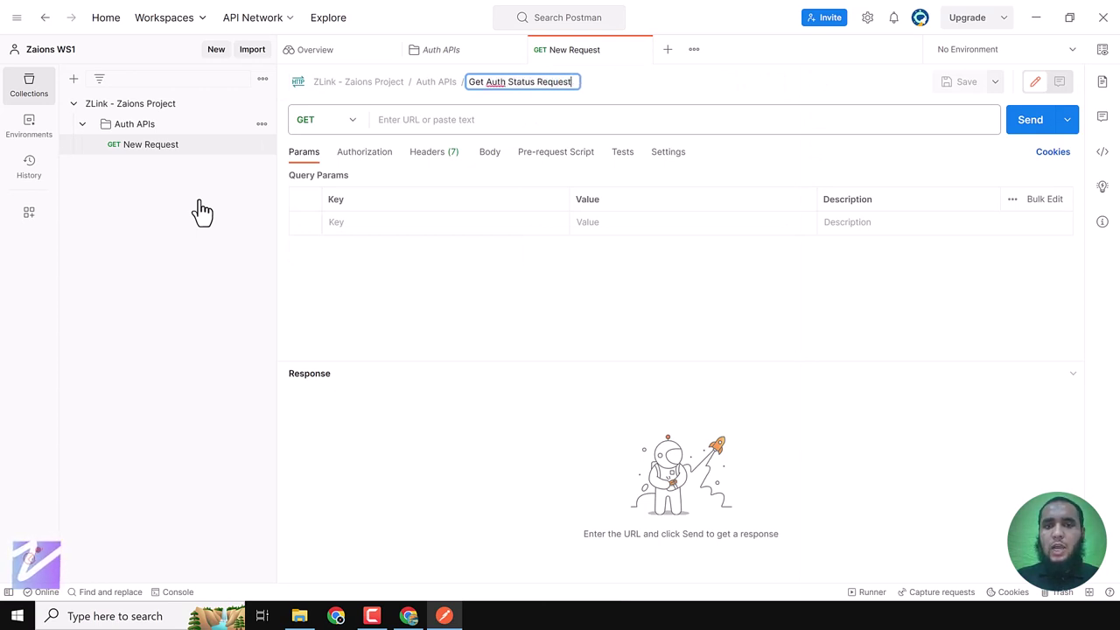
pyautogui.press('Return')
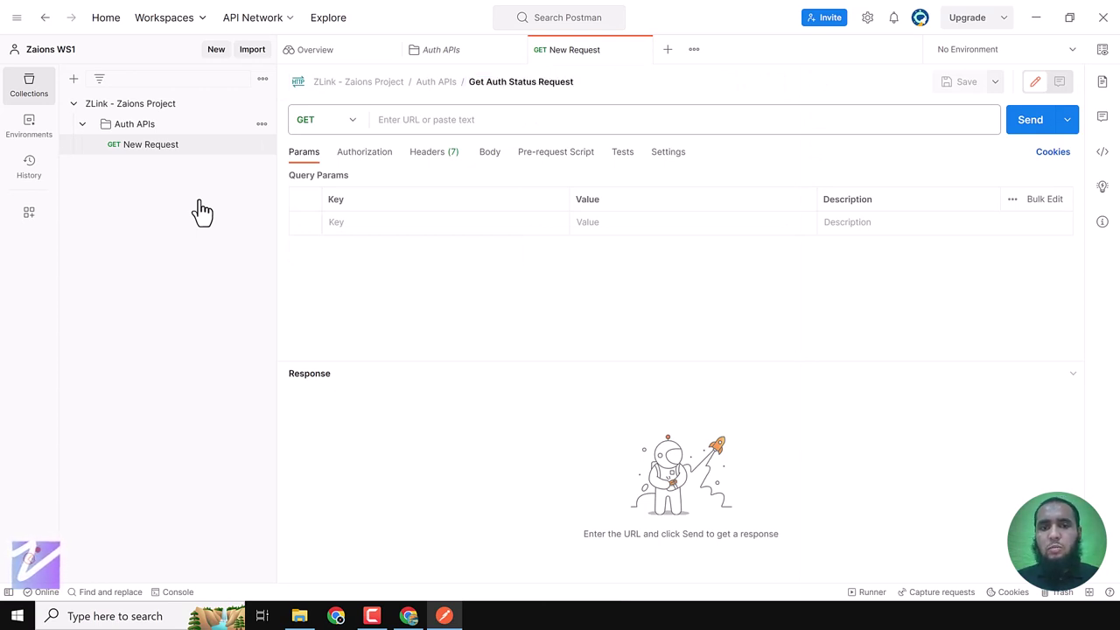
pyautogui.click(455, 121)
pyautogui.write('https://zaions.com')
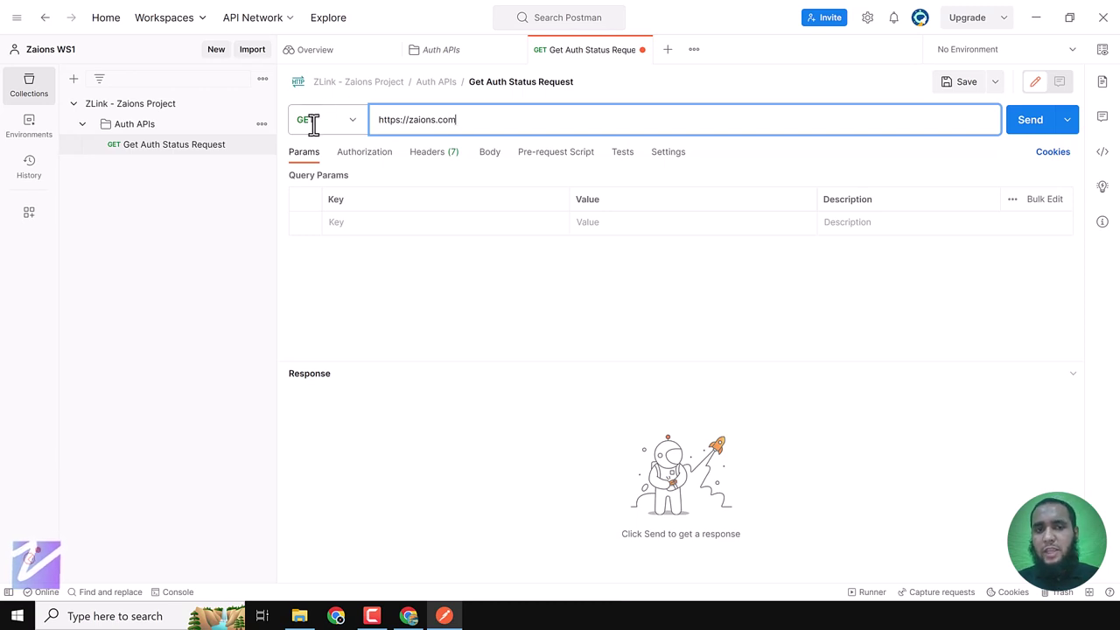
pyautogui.click(440, 159)
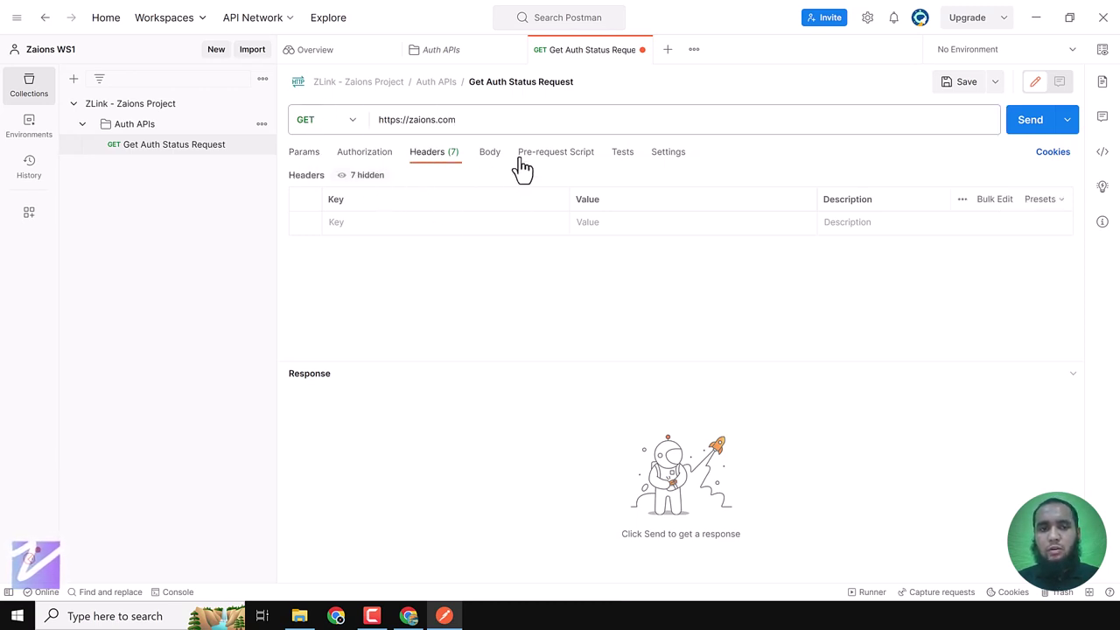
pyautogui.click(1031, 130)
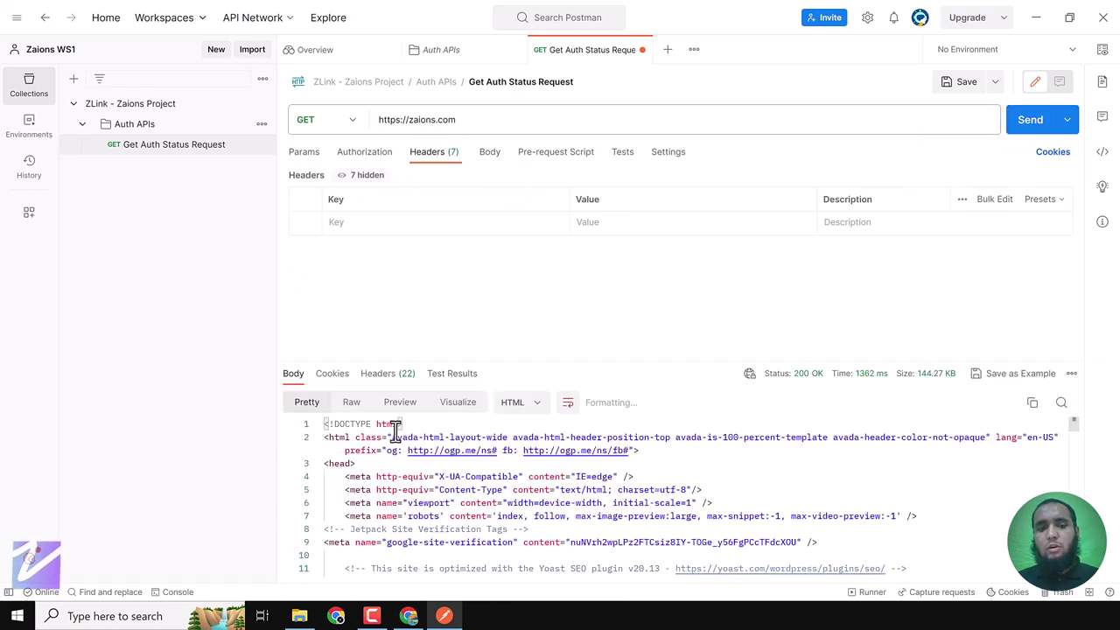
pyautogui.moveTo(348, 436); pyautogui.dragTo(656, 501)
pyautogui.scroll(-10, 656, 501)
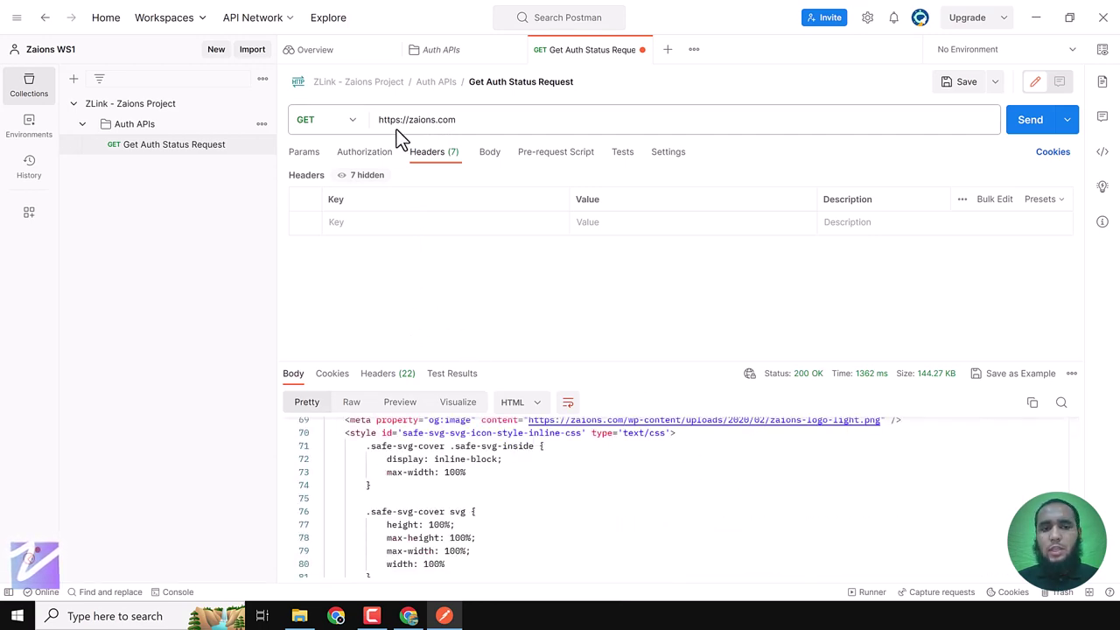
# Switch to Chrome, search the web for "dummy api" in a new tab, and open the dummyjson.com website.
pyautogui.moveTo(475, 119); pyautogui.dragTo(380, 120)
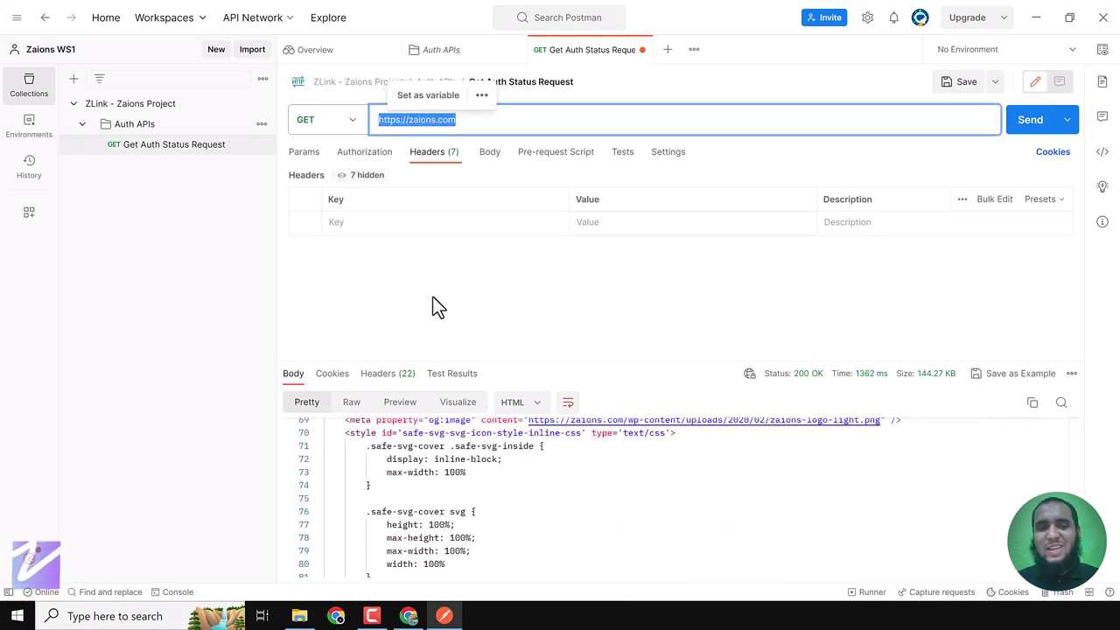
pyautogui.click(409, 616)
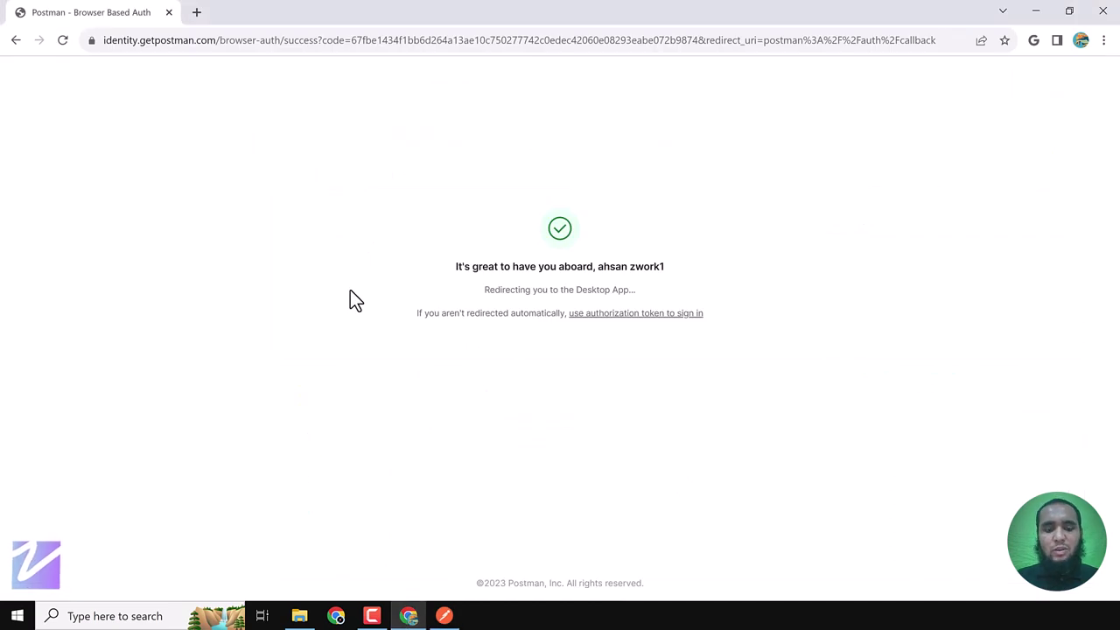
pyautogui.hotkey('ctrl', 't')
pyautogui.write('dum')
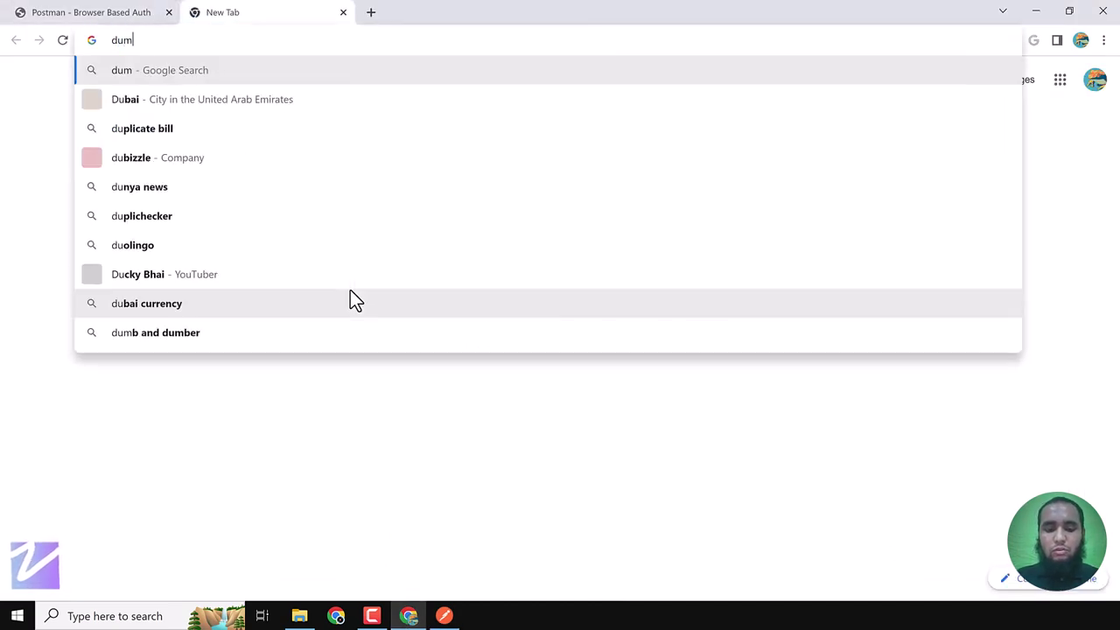
pyautogui.write('may')
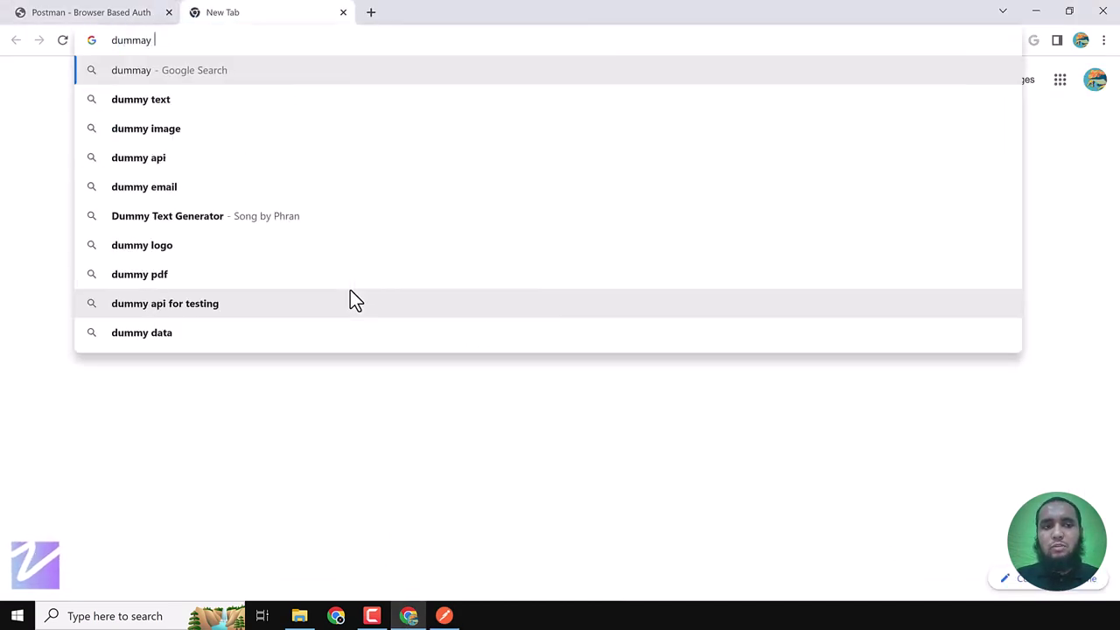
pyautogui.press('Down')
pyautogui.press('Down')
pyautogui.press('Down')
pyautogui.press('Return')
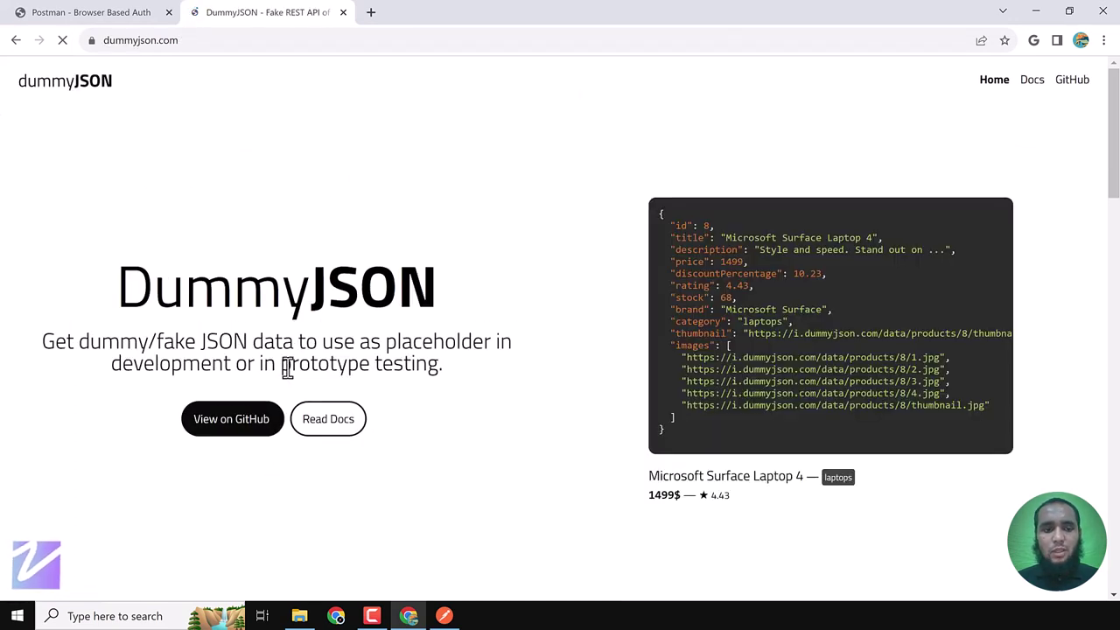
pyautogui.scroll(-10, 457, 382)
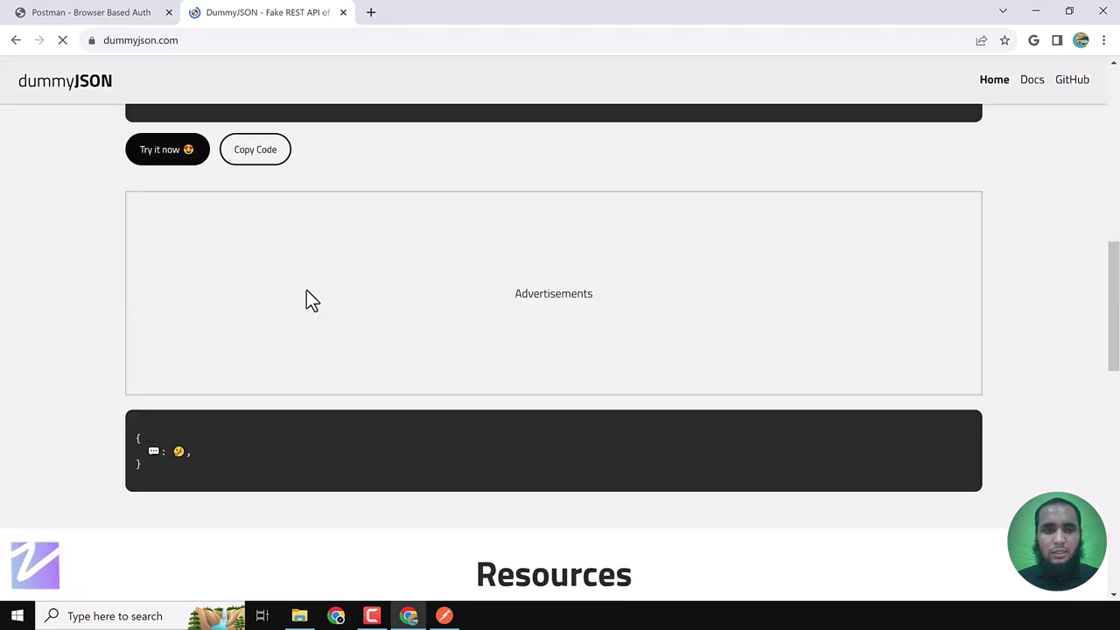
pyautogui.scroll(4, 302, 280)
pyautogui.moveTo(175, 361); pyautogui.dragTo(352, 367)
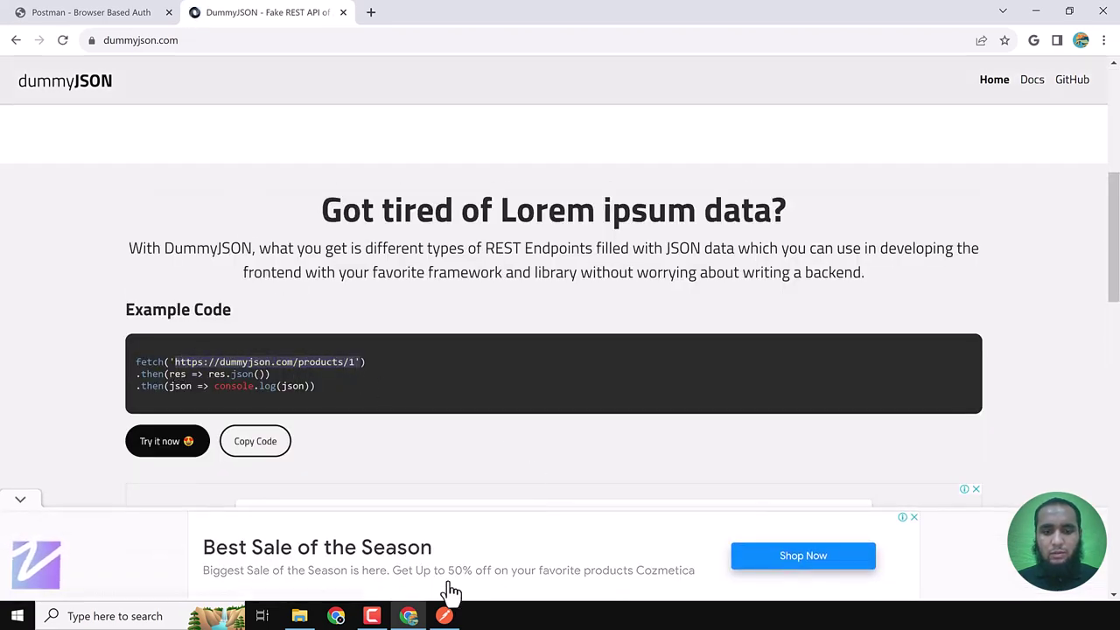
# Switch back to Postman and delete the Auth APIs folder from the ZLink - Zaions Project collection.
pyautogui.click(444, 615)
pyautogui.hotkey('ctrl', 'a')
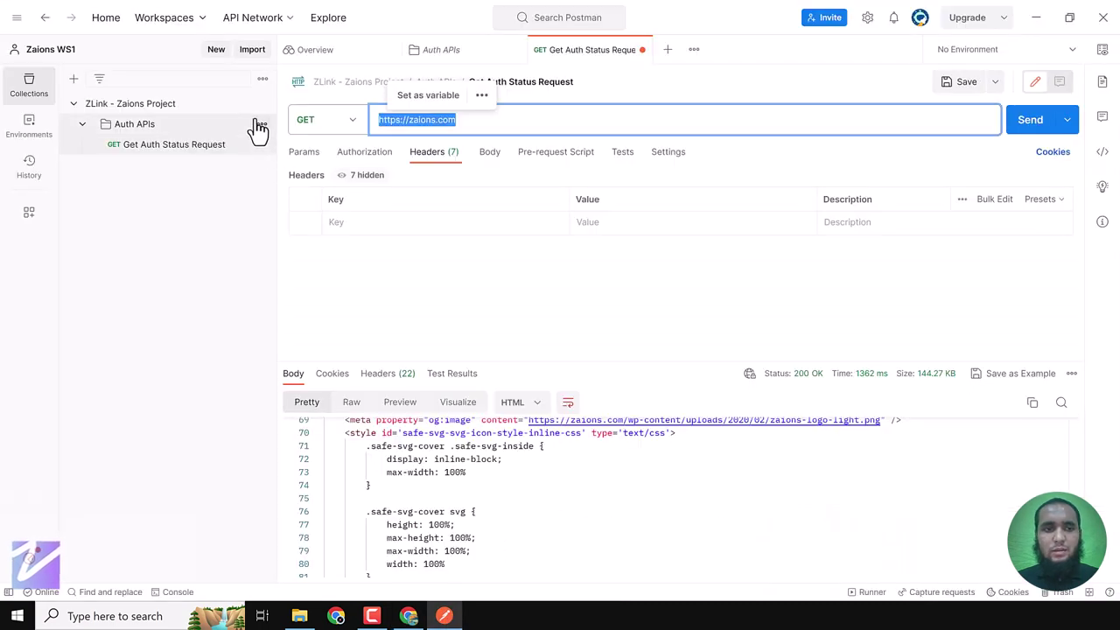
pyautogui.click(262, 124)
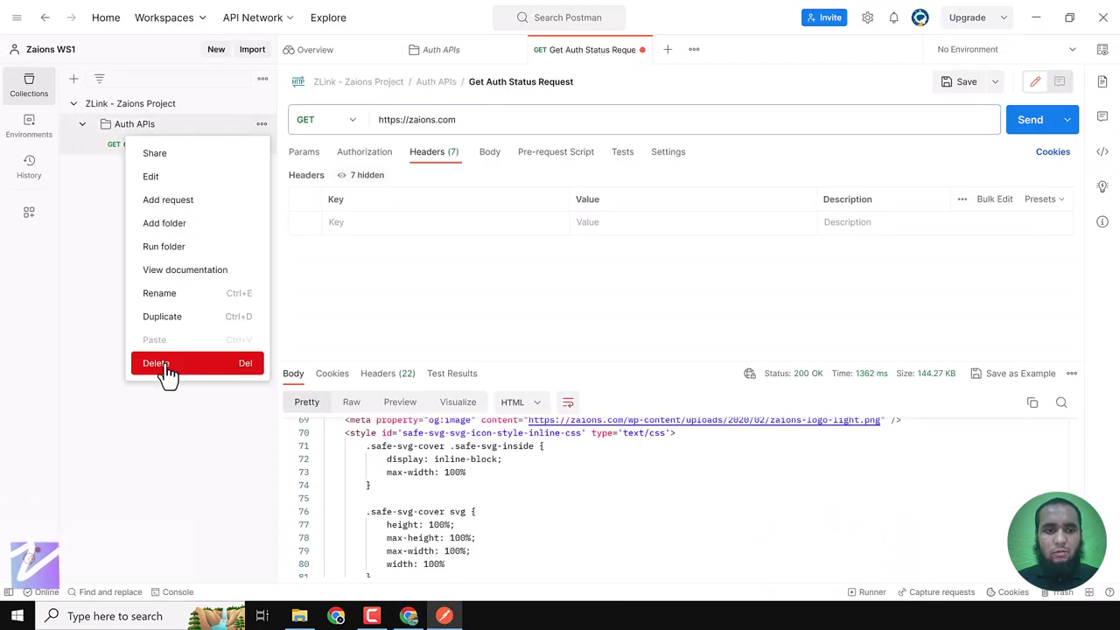
pyautogui.click(166, 366)
pyautogui.click(680, 335)
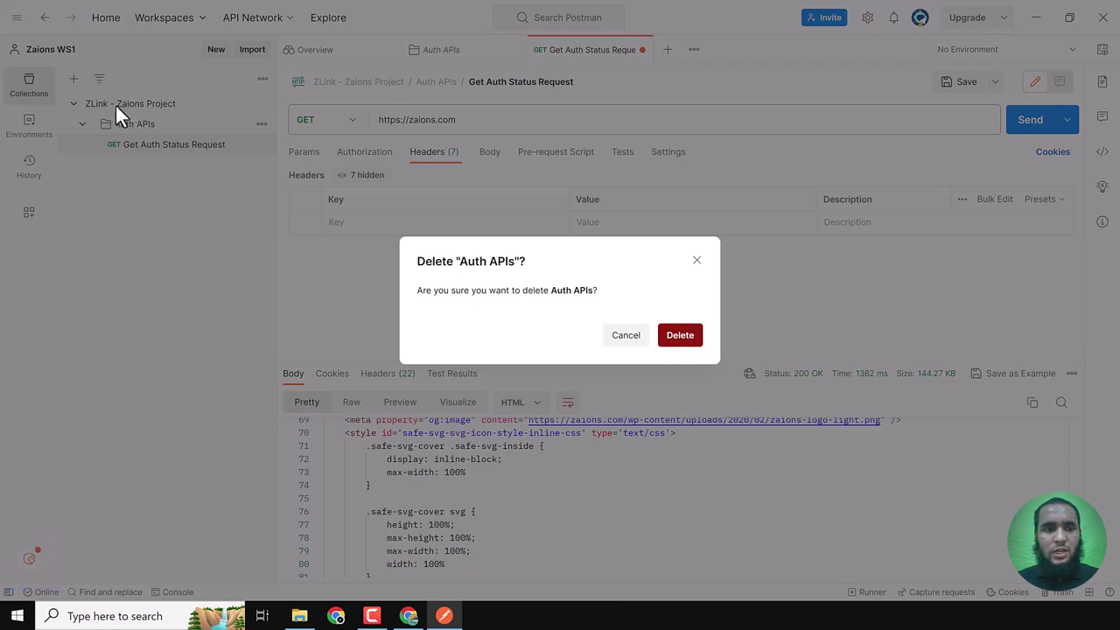
# Add a folder named "Dummy APIs" to the ZLink - Zaions Project collection.
pyautogui.click(261, 104)
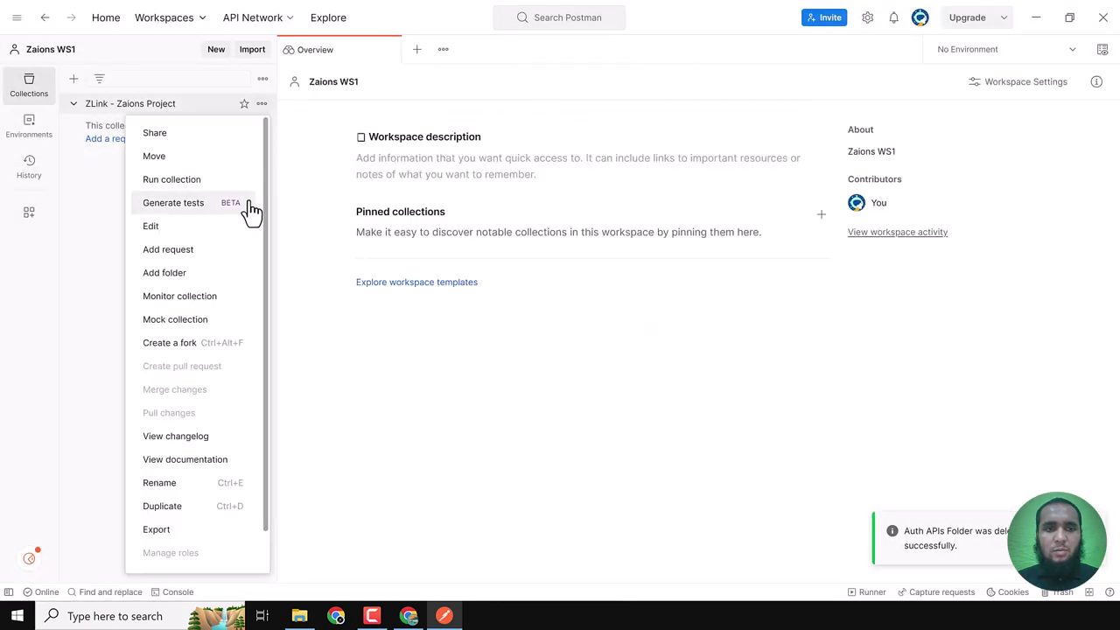
pyautogui.click(164, 272)
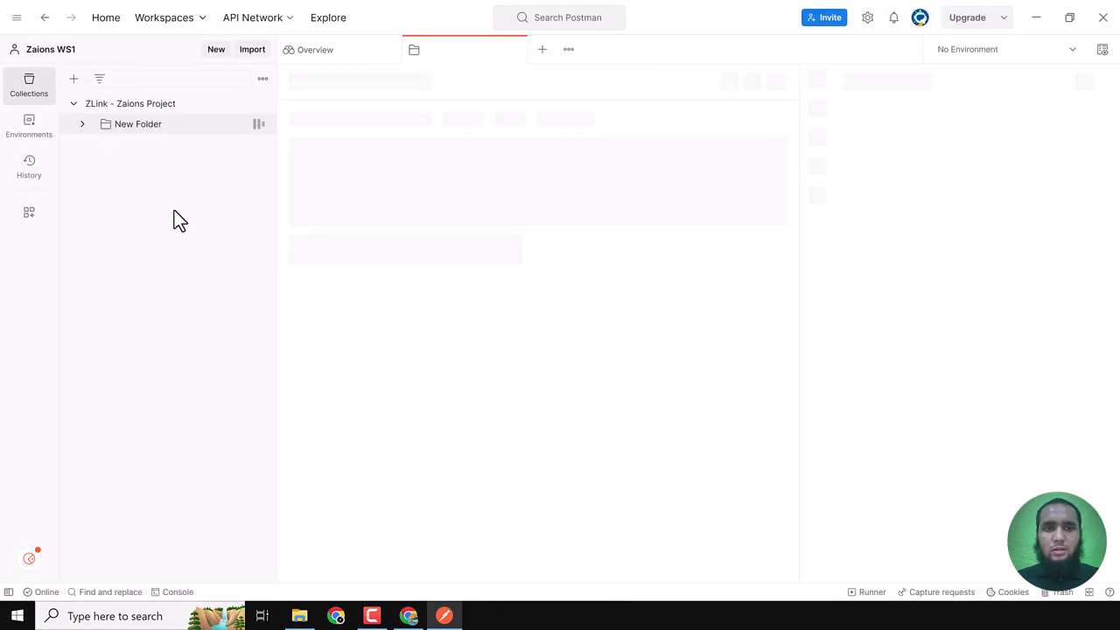
pyautogui.write('Du')
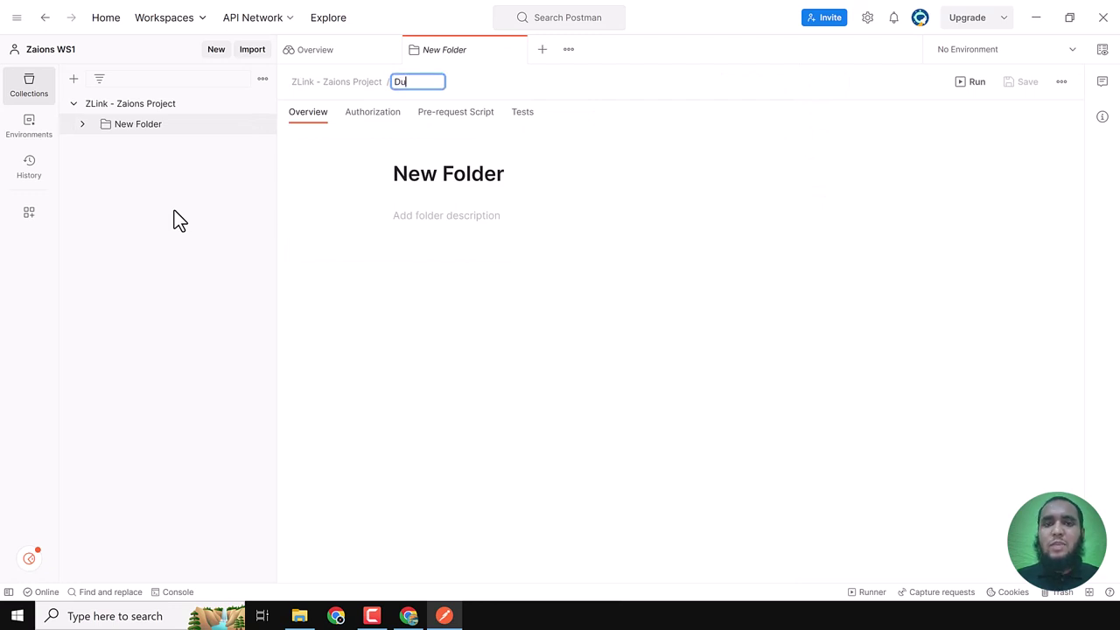
pyautogui.write('mmy APIs')
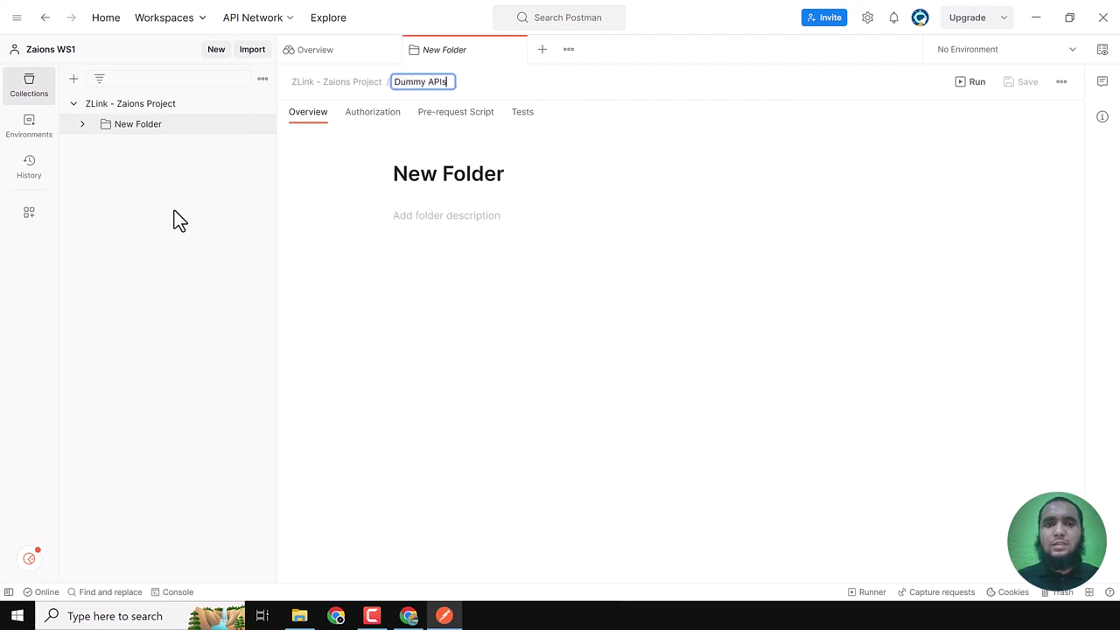
pyautogui.press('Return')
pyautogui.click(261, 126)
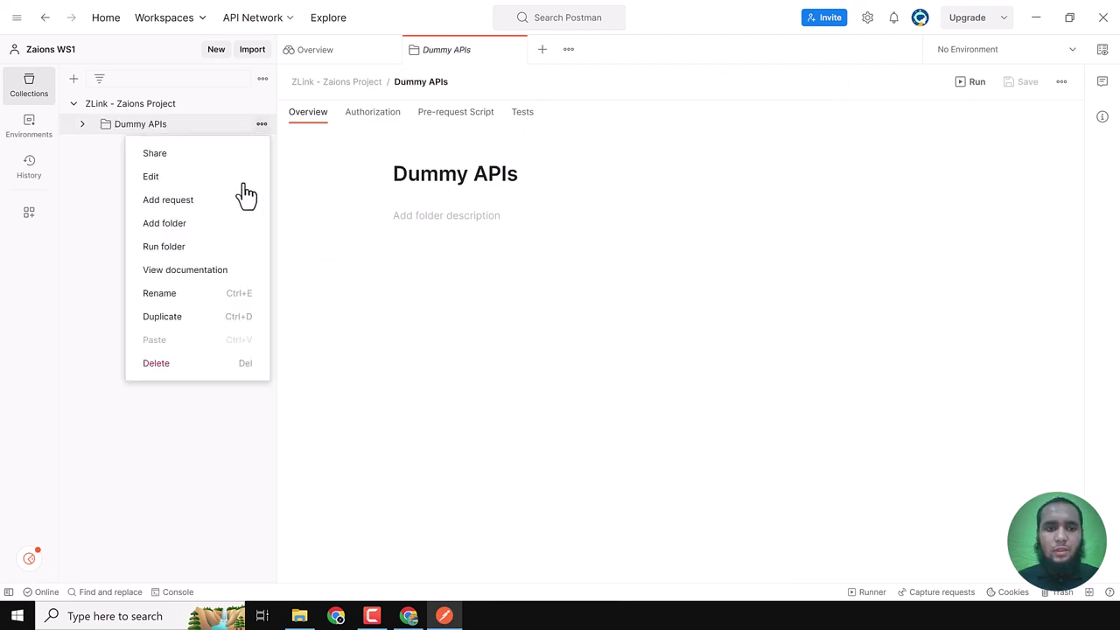
pyautogui.click(168, 200)
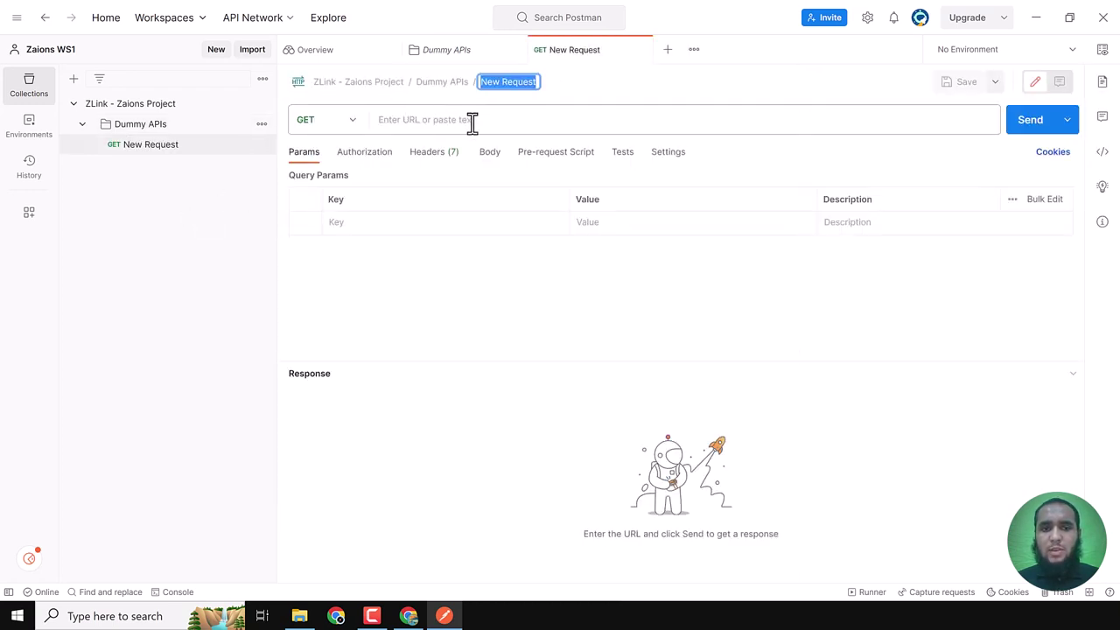
pyautogui.click(471, 121)
pyautogui.write('https://dummyjson.com/products/1')
pyautogui.press('BackSpace')
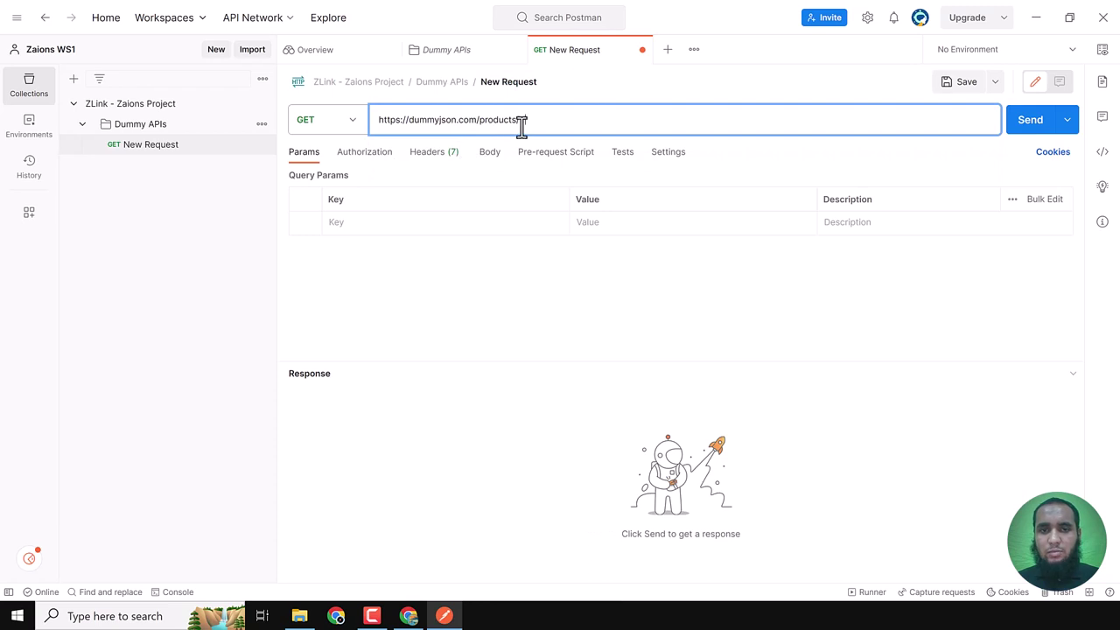
pyautogui.write('1')
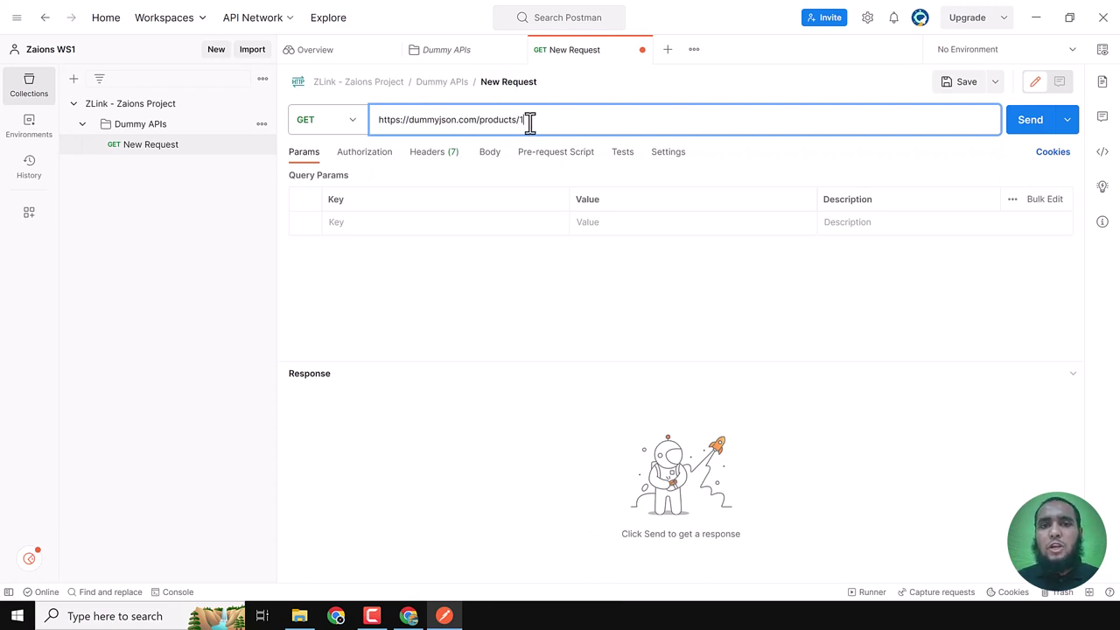
pyautogui.press('BackSpace')
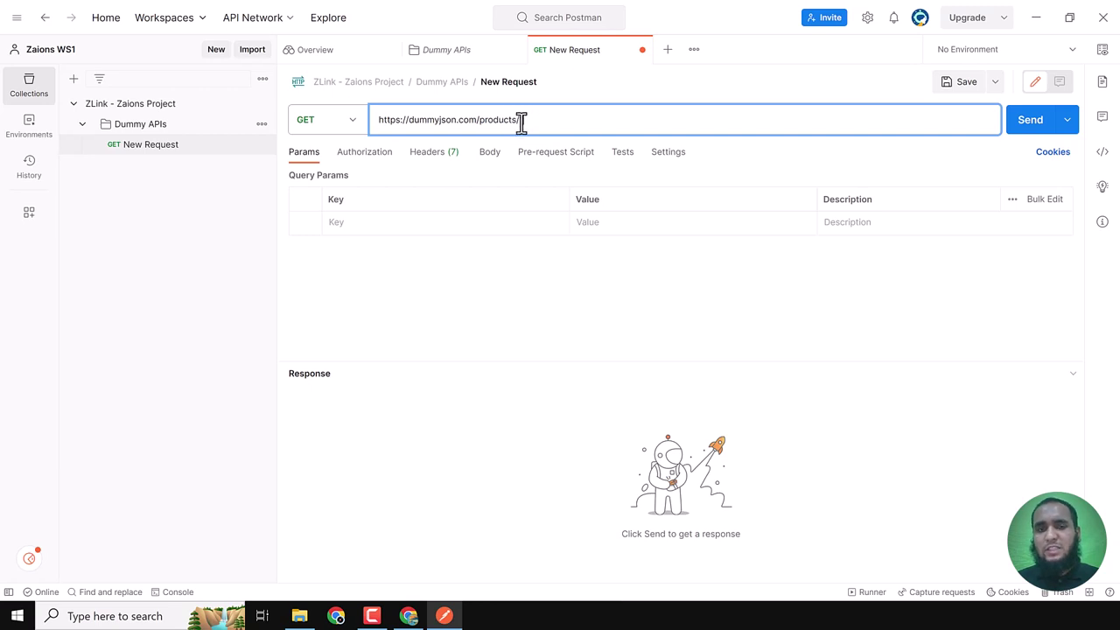
pyautogui.moveTo(522, 123); pyautogui.dragTo(377, 120)
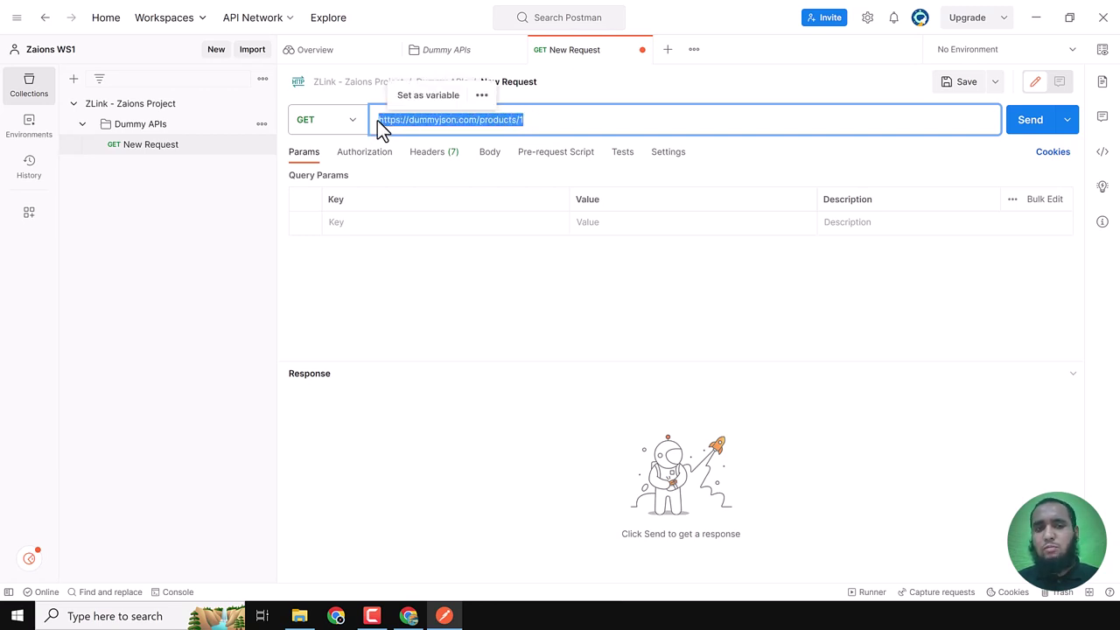
# Rename the new request in the Dummy APIs folder to "Get Single Product".
pyautogui.click(553, 82)
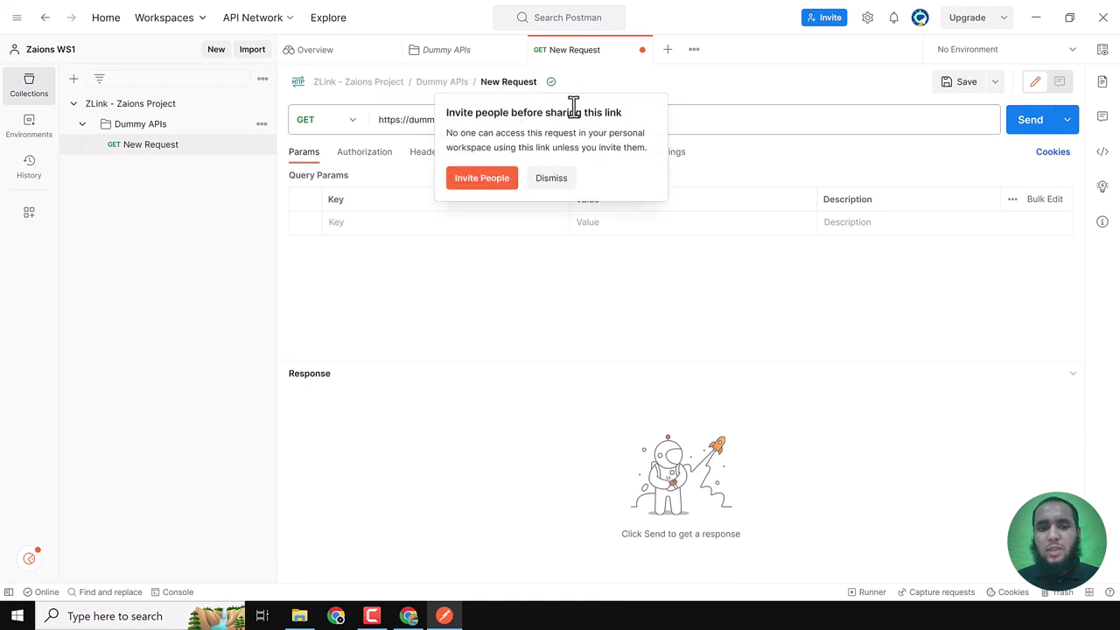
pyautogui.click(569, 81)
pyautogui.click(519, 83)
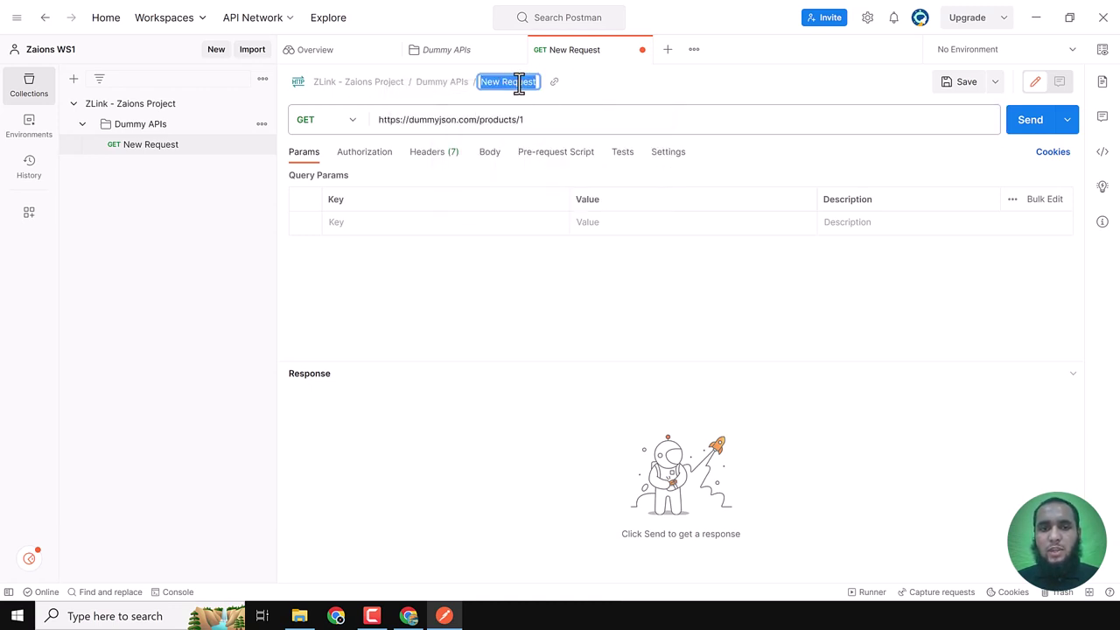
pyautogui.write('Get Sing')
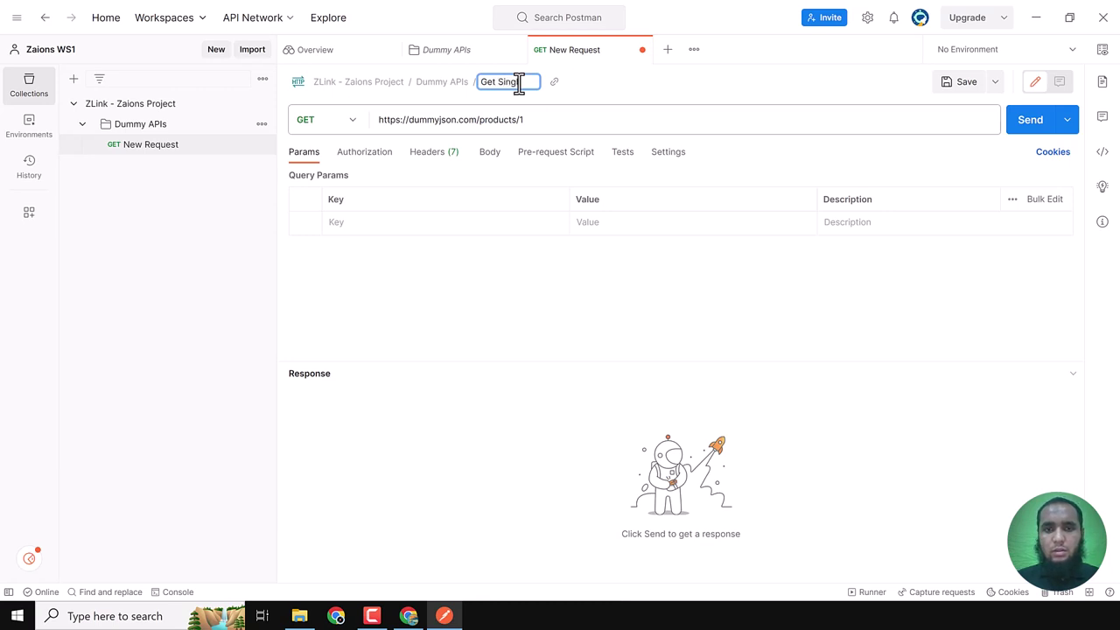
pyautogui.write('le Product')
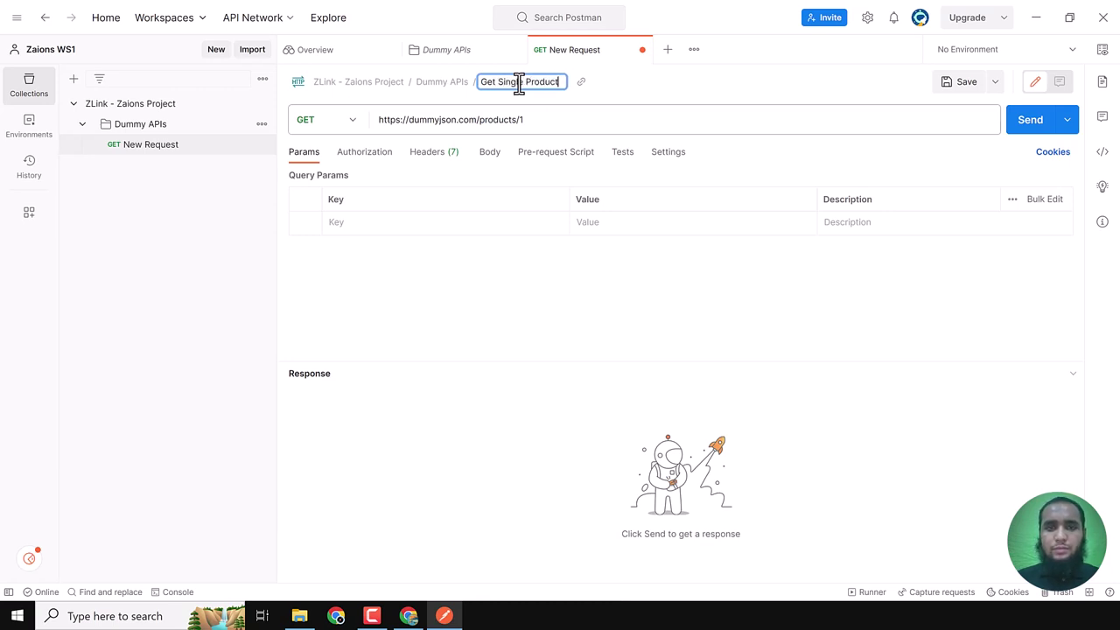
pyautogui.press('Return')
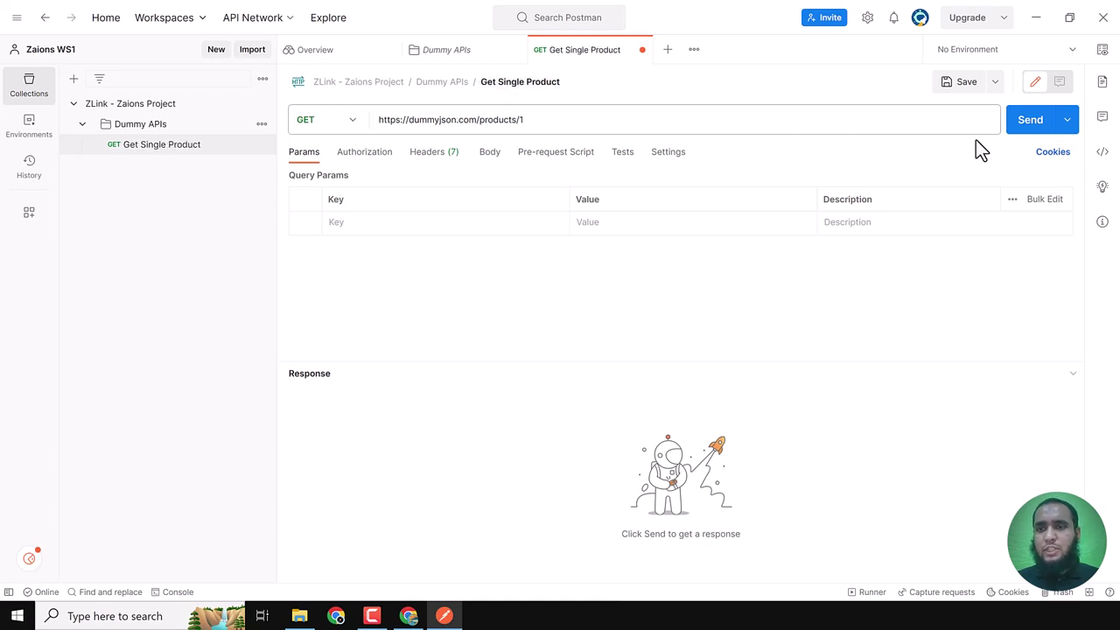
# Send the Get Single Product request and look through the JSON in the response body.
pyautogui.click(1018, 128)
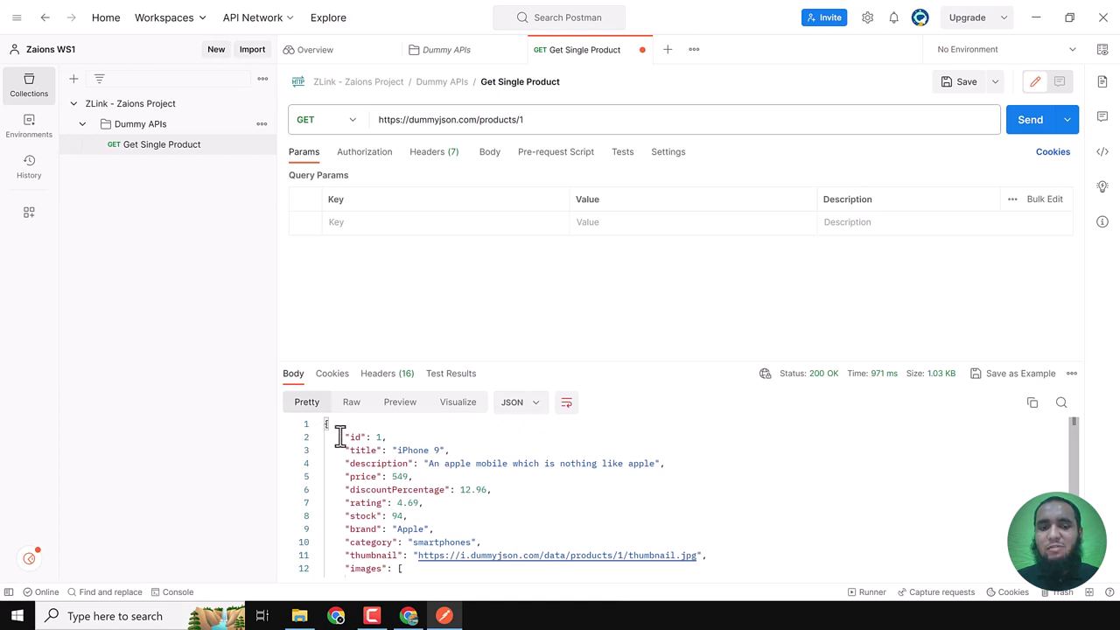
pyautogui.moveTo(340, 435); pyautogui.dragTo(478, 501)
pyautogui.scroll(-3, 477, 501)
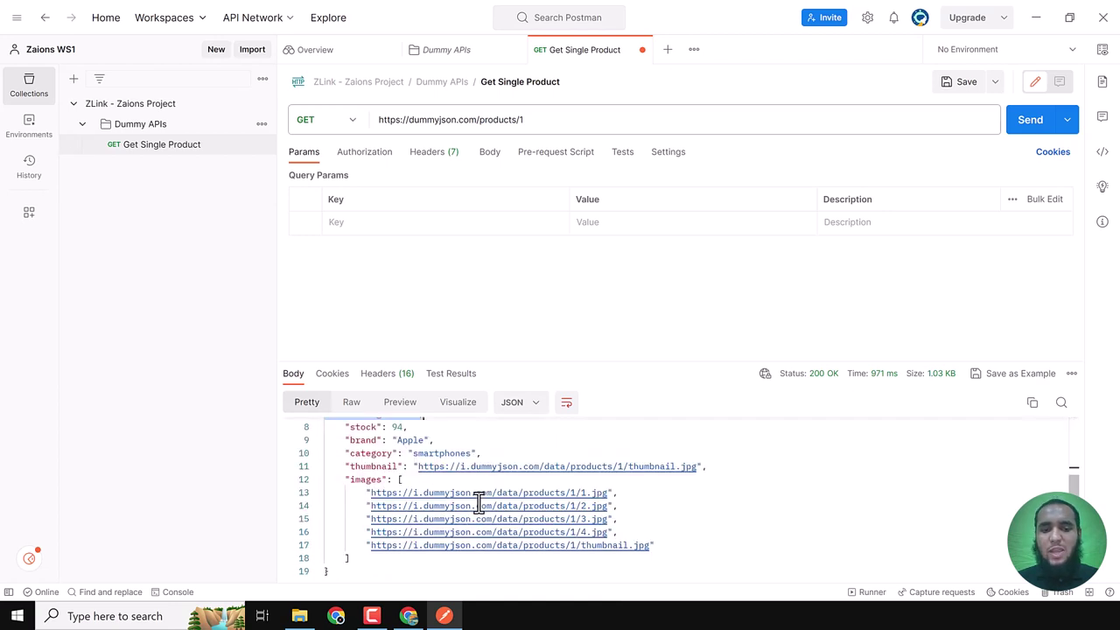
pyautogui.scroll(3, 477, 500)
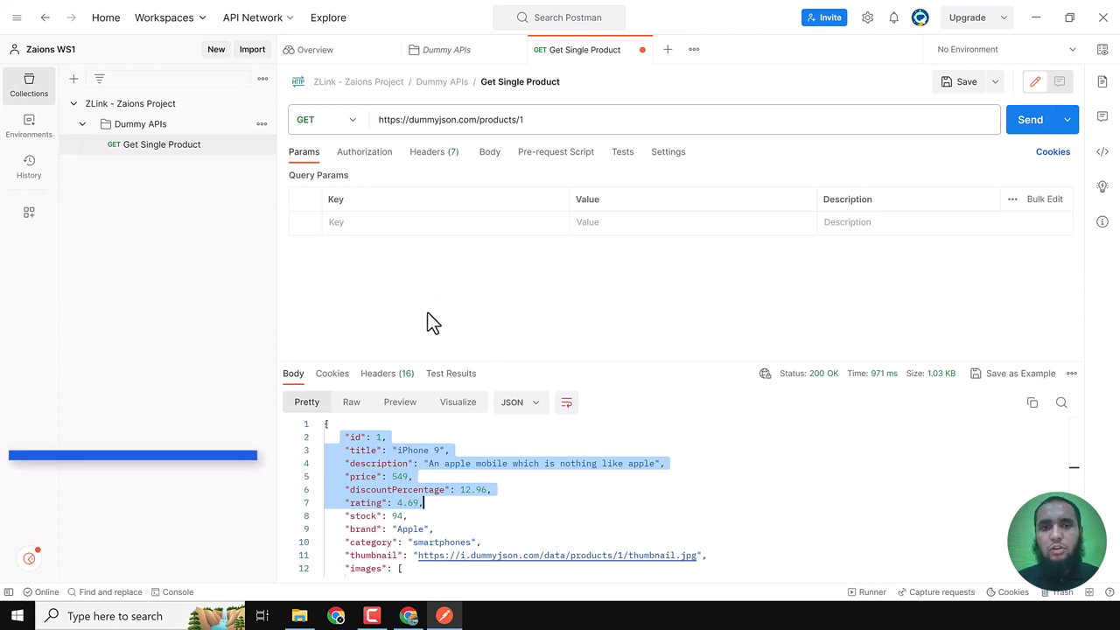
# Set the authorization type of the Get Single Product request to Bearer Token, leaving the token empty.
pyautogui.click(365, 152)
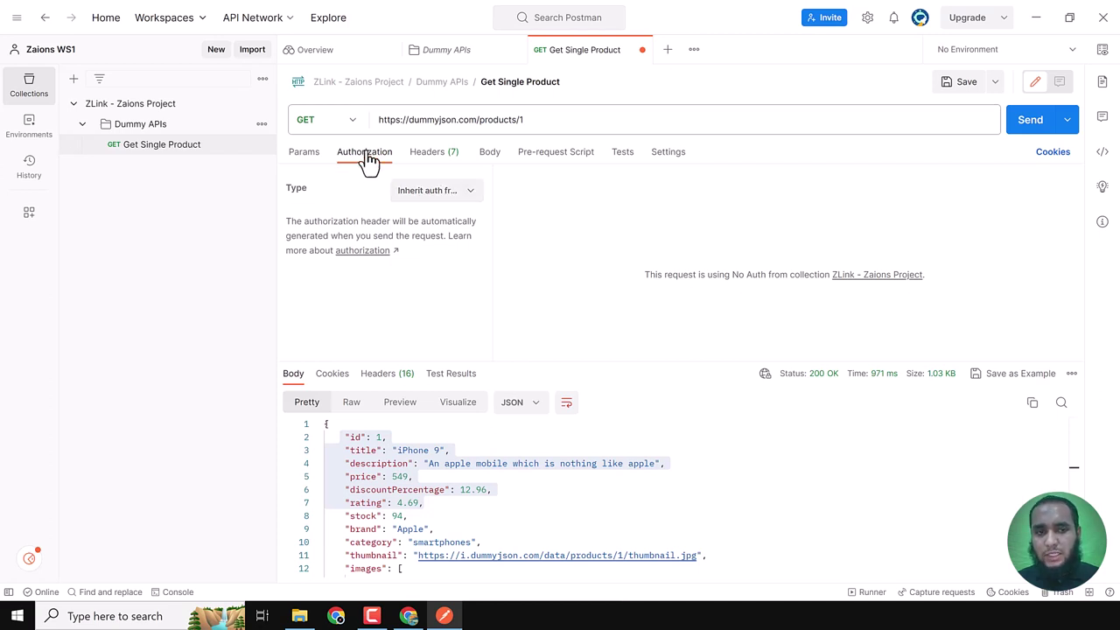
pyautogui.click(463, 196)
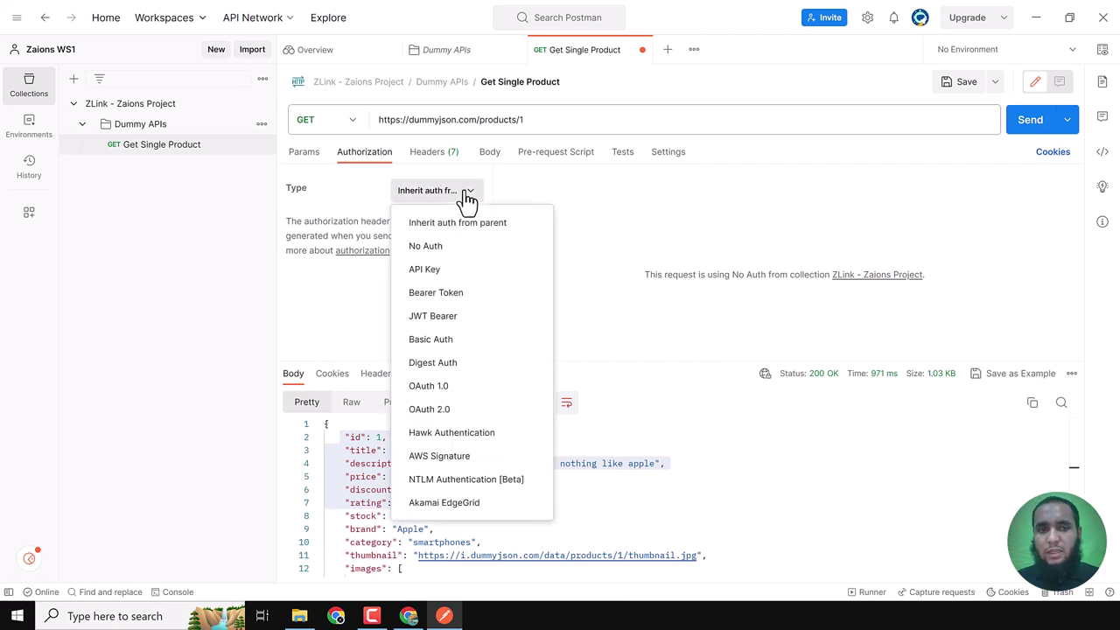
pyautogui.click(444, 292)
pyautogui.click(816, 252)
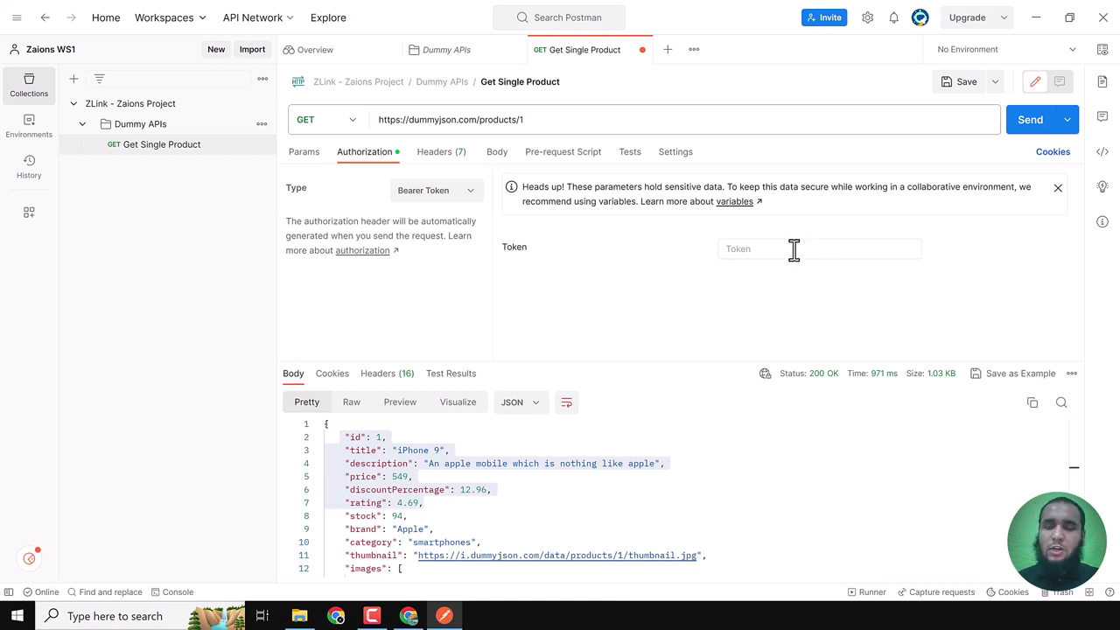
# Add a request header with the key Accept and the value application/ecmascript.
pyautogui.click(440, 153)
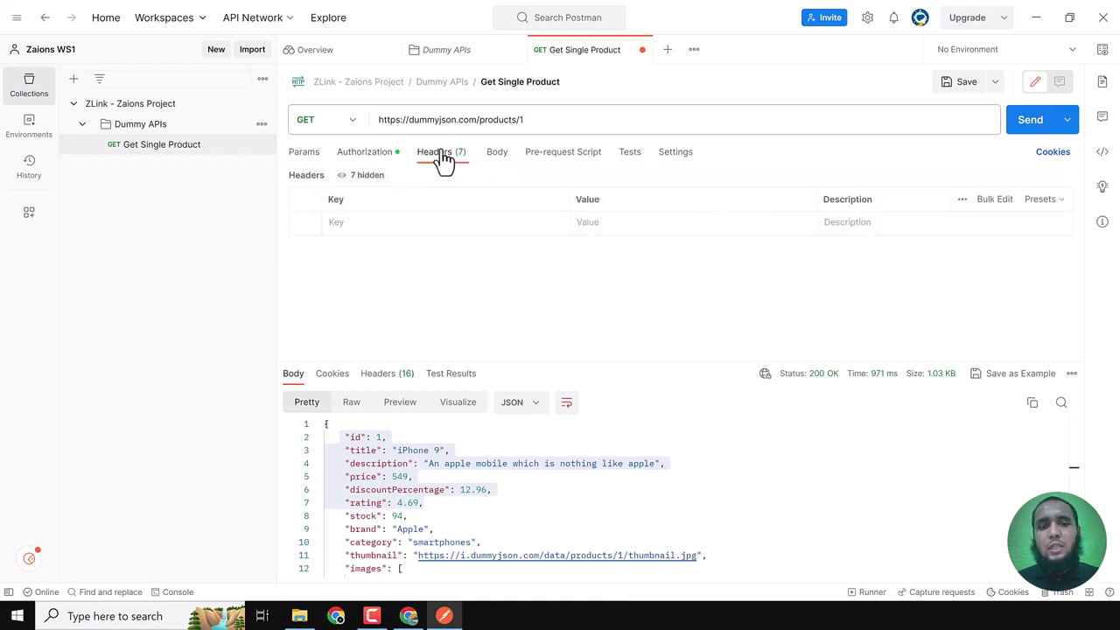
pyautogui.write('Acc')
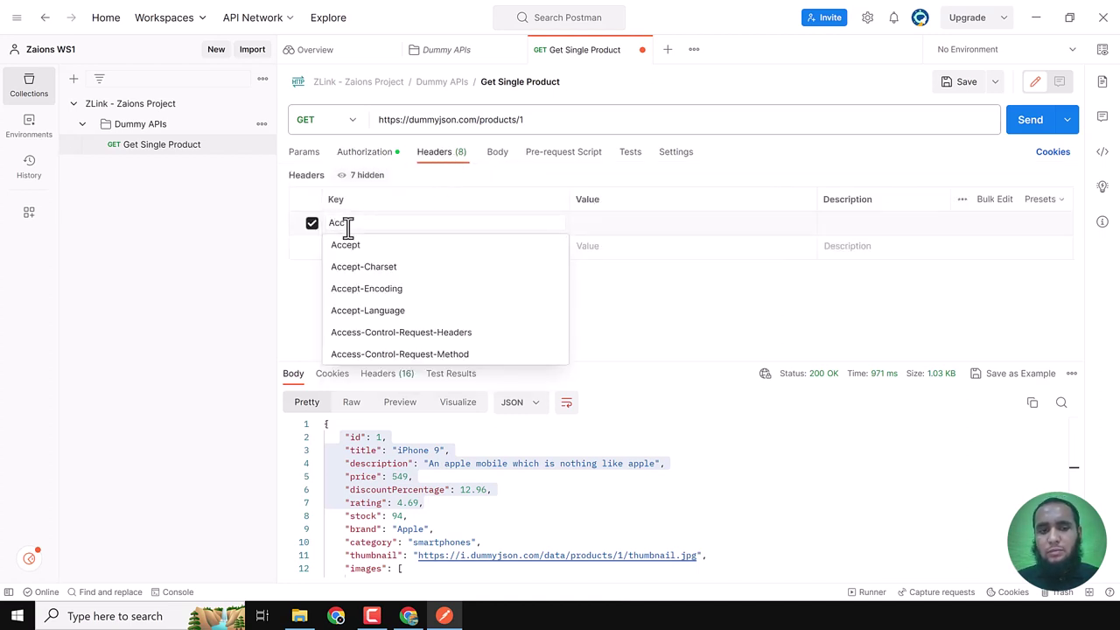
pyautogui.press('Escape')
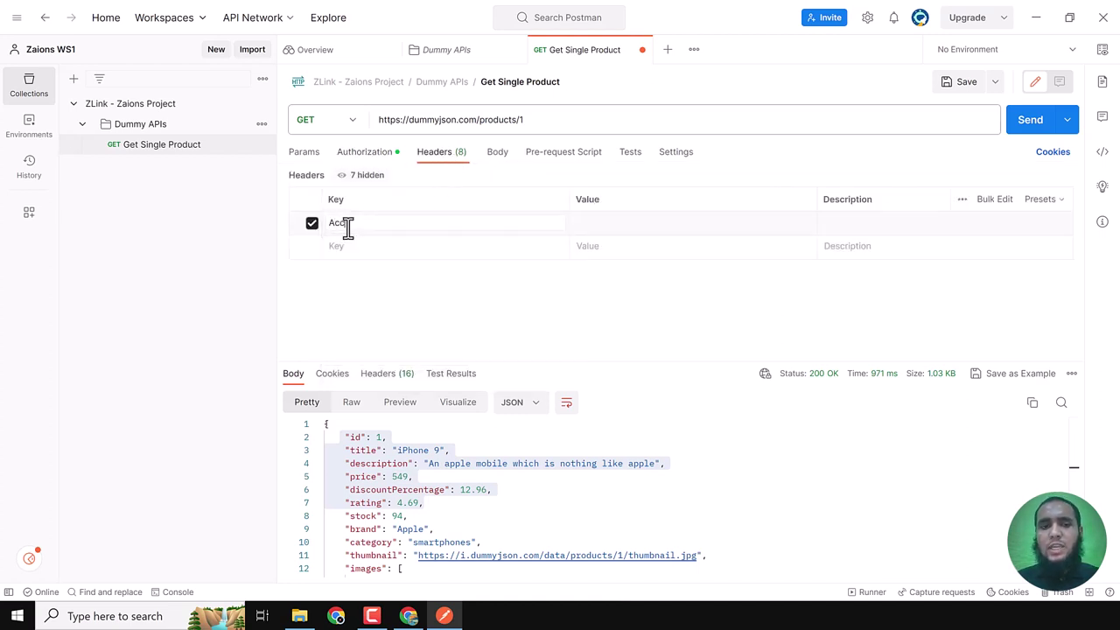
pyautogui.click(648, 223)
pyautogui.write('app')
pyautogui.click(640, 270)
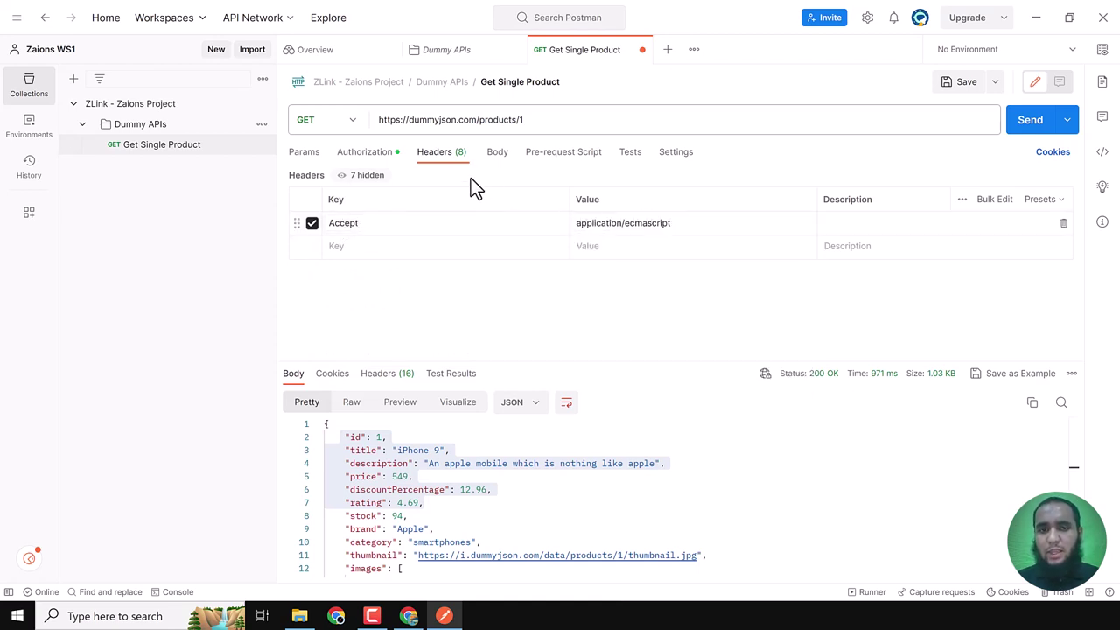
# Change the method of the Get Single Product request to POST and show its body settings.
pyautogui.click(500, 154)
pyautogui.click(340, 119)
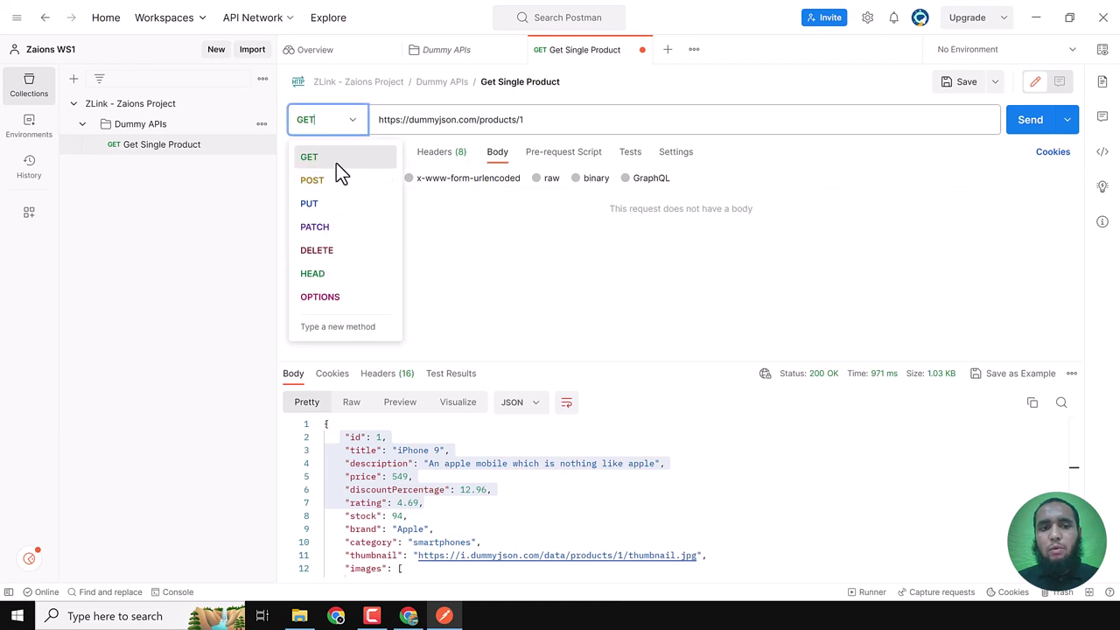
pyautogui.click(330, 181)
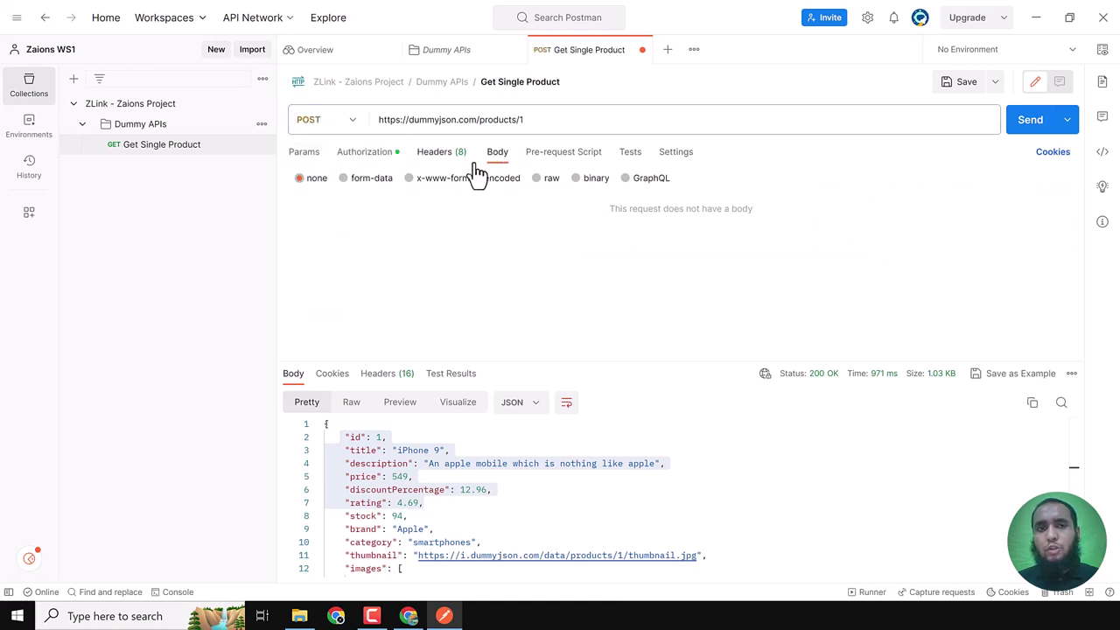
# Look at the form-data and x-www-form-urlencoded body types, and set the request body to raw in JSON format.
pyautogui.click(376, 182)
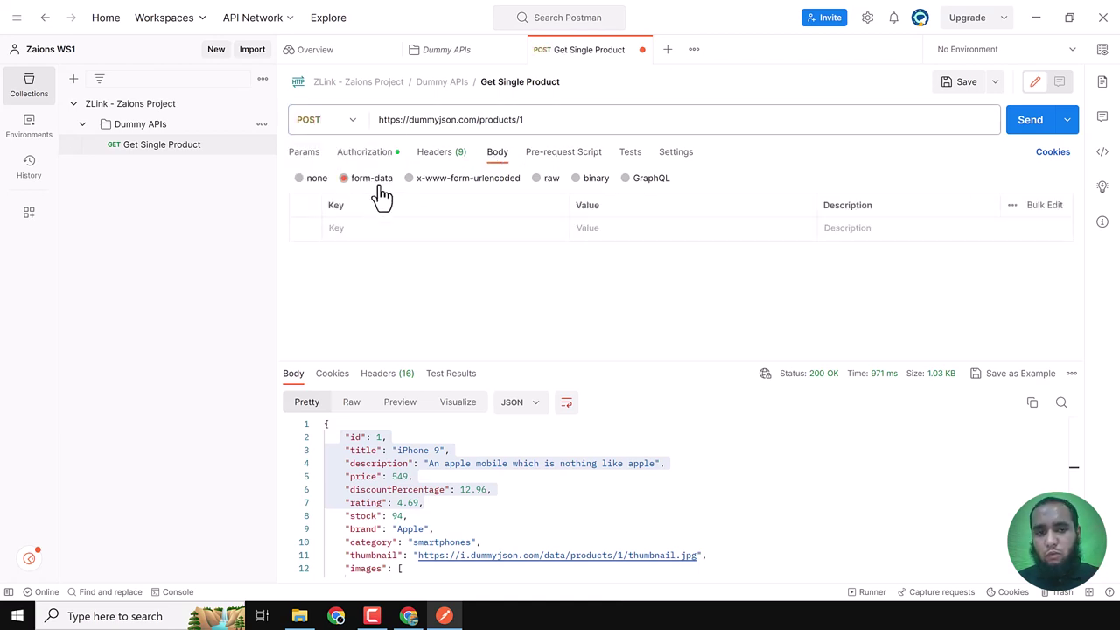
pyautogui.click(453, 180)
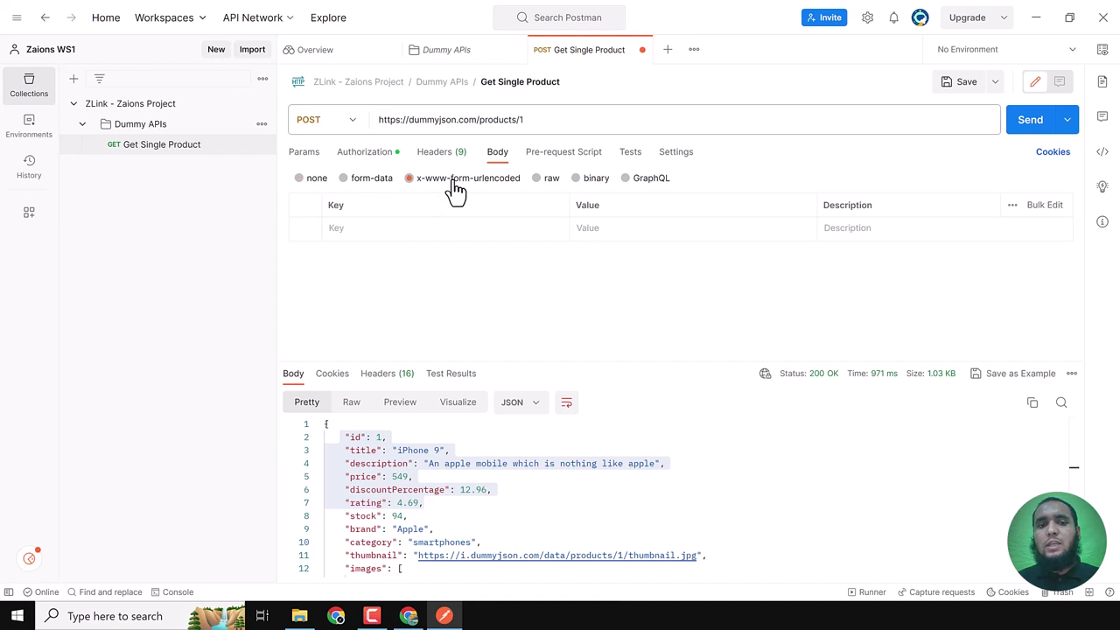
pyautogui.click(553, 182)
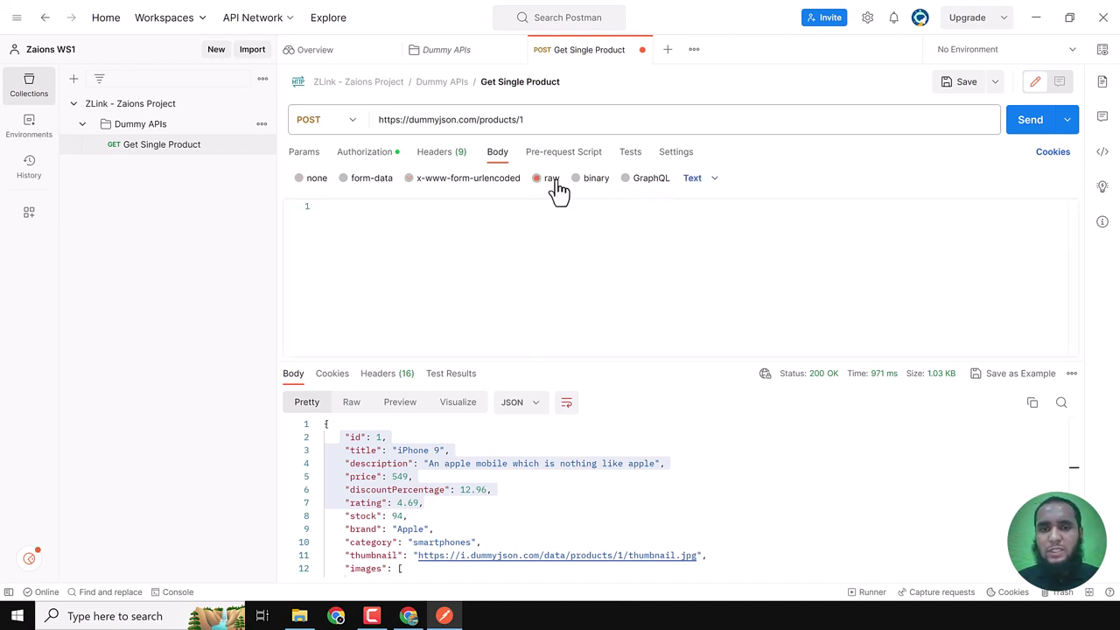
pyautogui.click(710, 180)
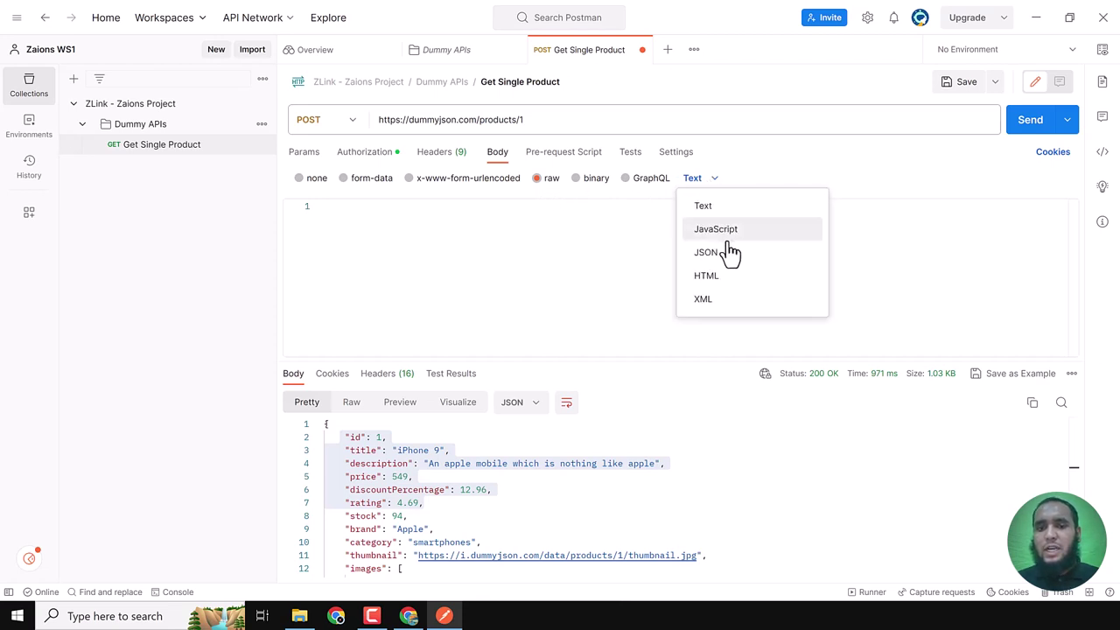
pyautogui.click(730, 252)
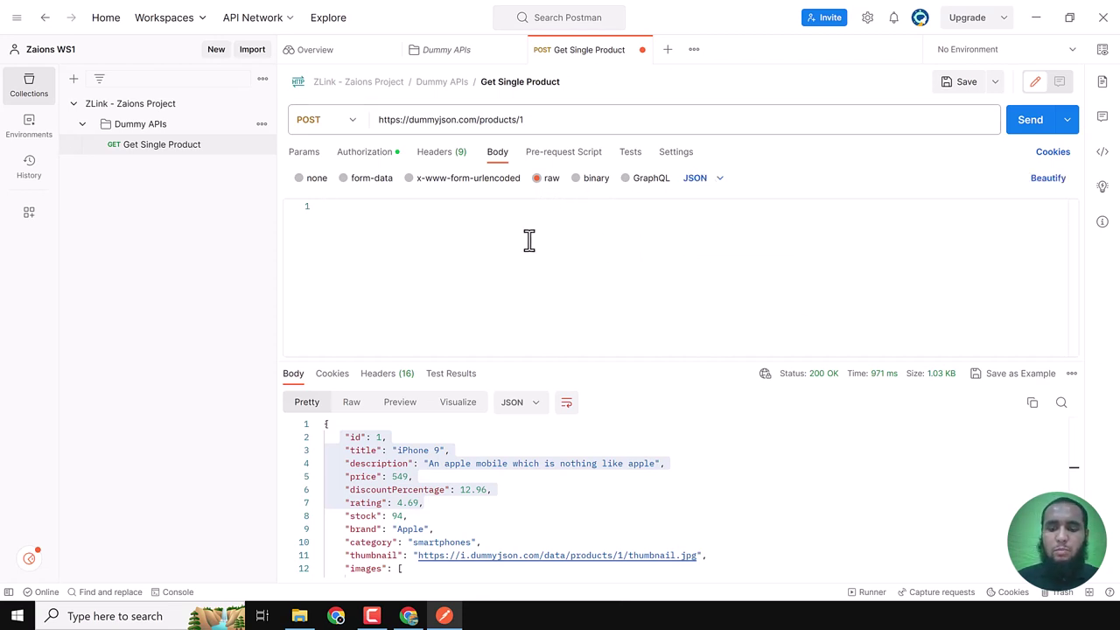
# Write a JSON object in the request body with the key "name" and the person's first name as its string value.
pyautogui.click(529, 241)
pyautogui.write('{')
pyautogui.press('Return')
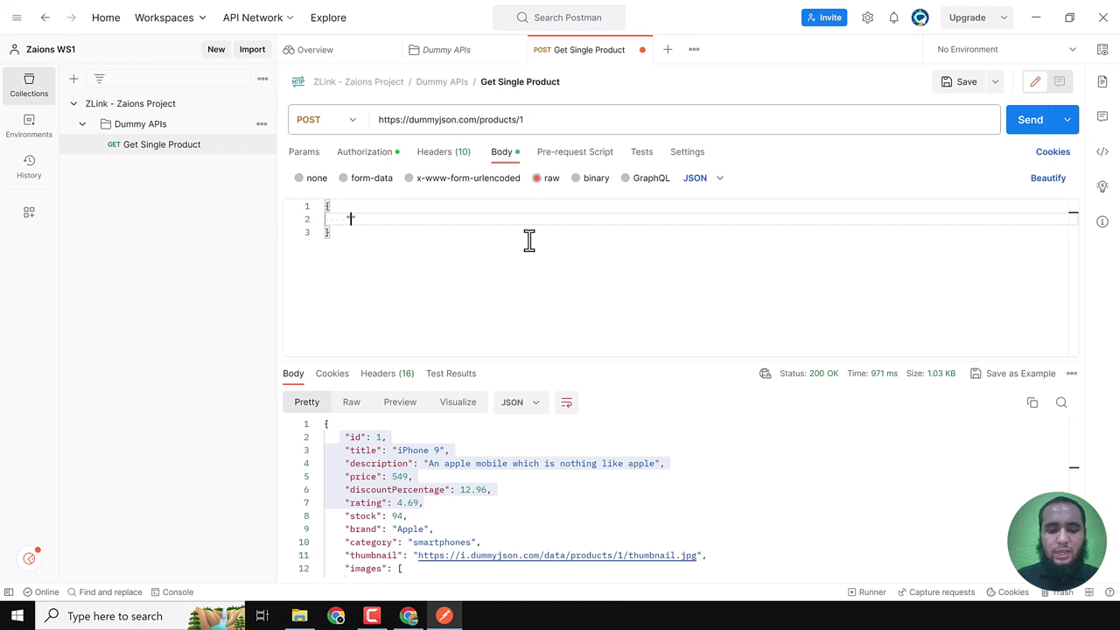
pyautogui.write('"name": ')
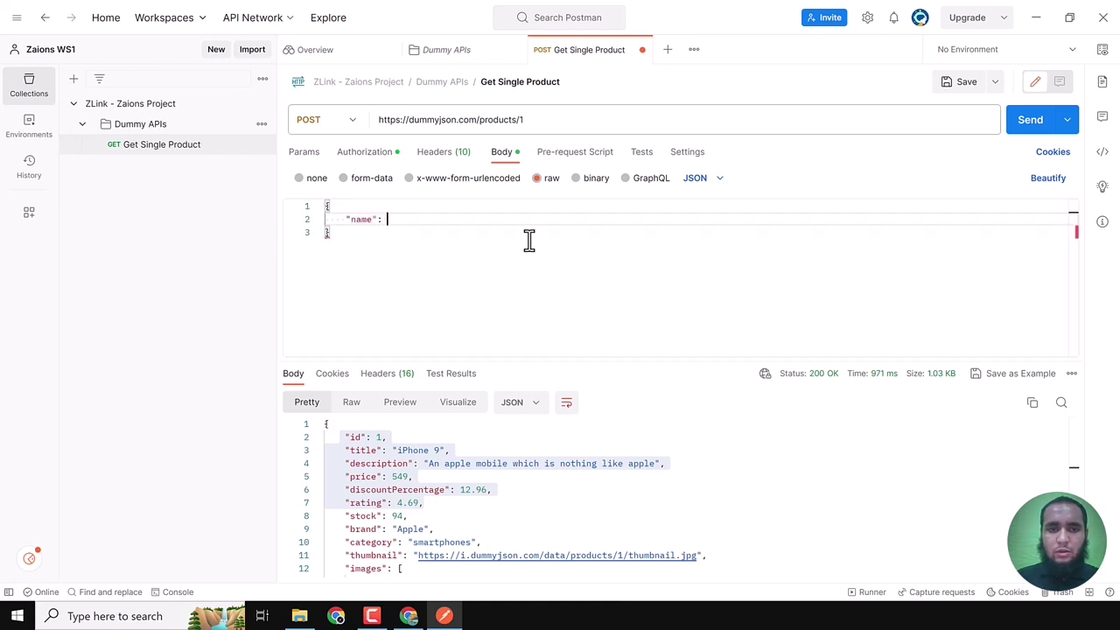
pyautogui.write('"')
pyautogui.press('Return')
pyautogui.press('BackSpace')
pyautogui.press('BackSpace')
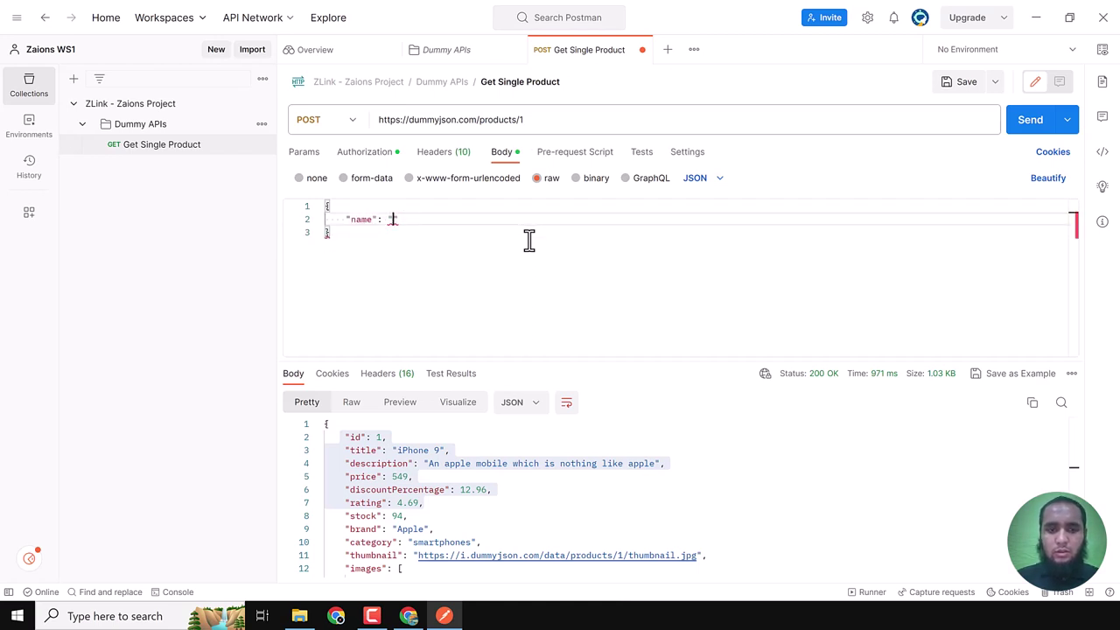
pyautogui.write('ahsan')
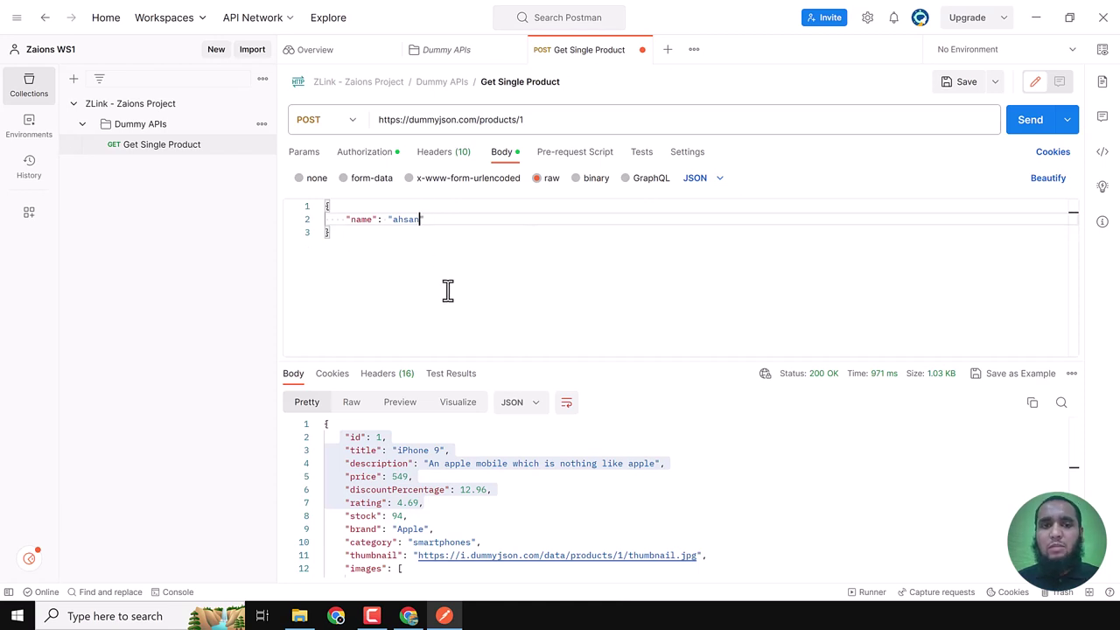